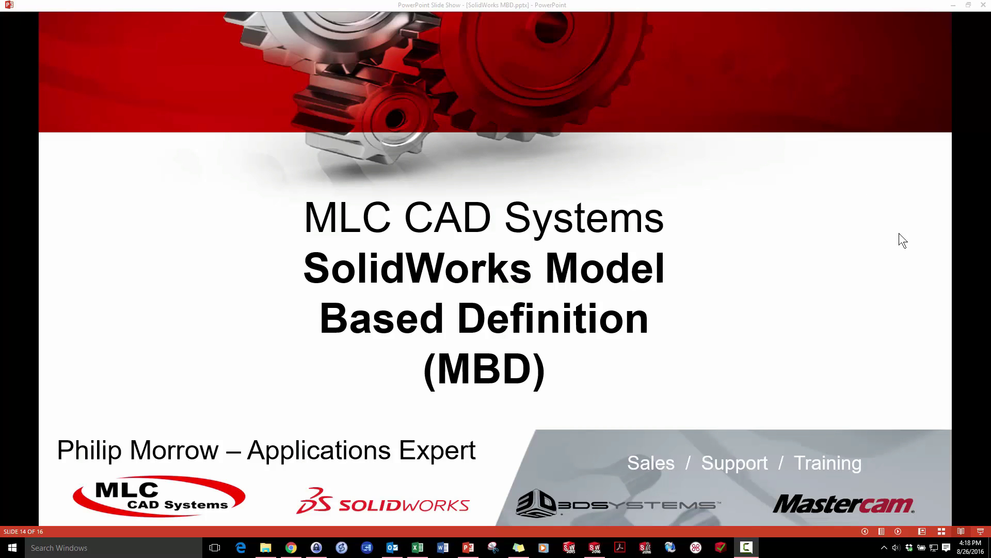
Advance the slide show to the Creating 3D Views slide, then switch to the SOLIDWORKS gear assembly.
click(894, 255)
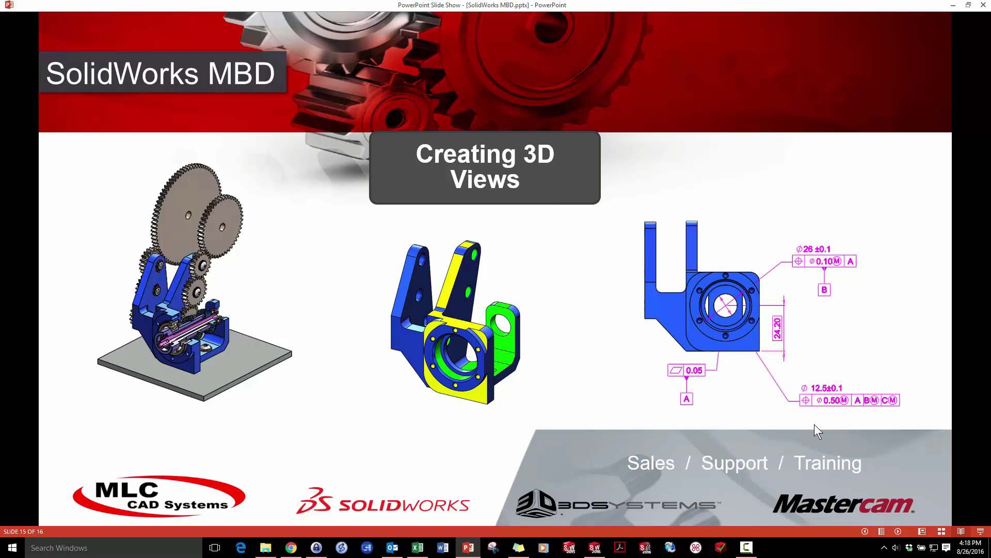
click(594, 548)
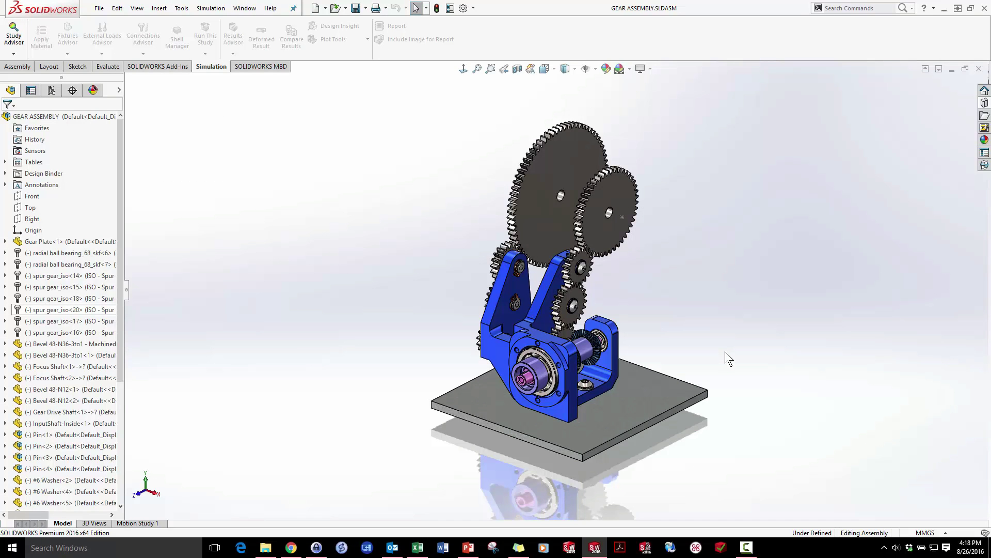
Restore the assembly's saved Bolt 3D view.
scroll(725, 351, down, 2)
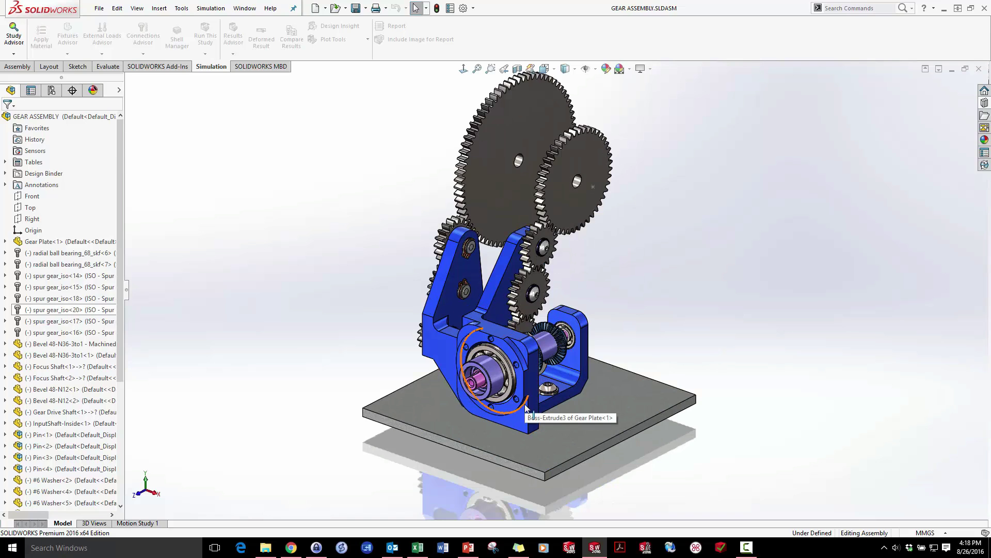
click(94, 523)
click(168, 473)
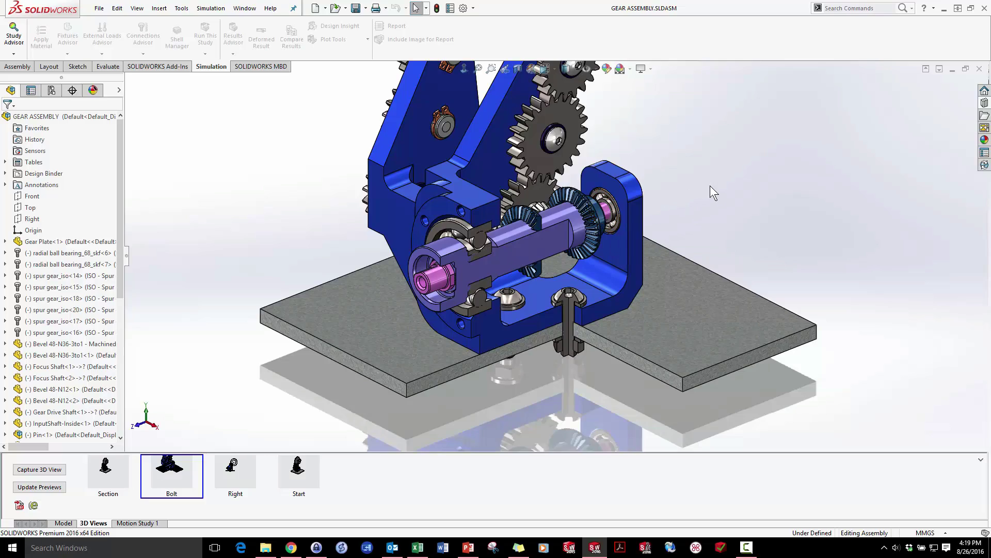
Orbit the gearbox and spin a spur gear to watch its meshing gears turn.
middle_drag(711, 185, 444, 126)
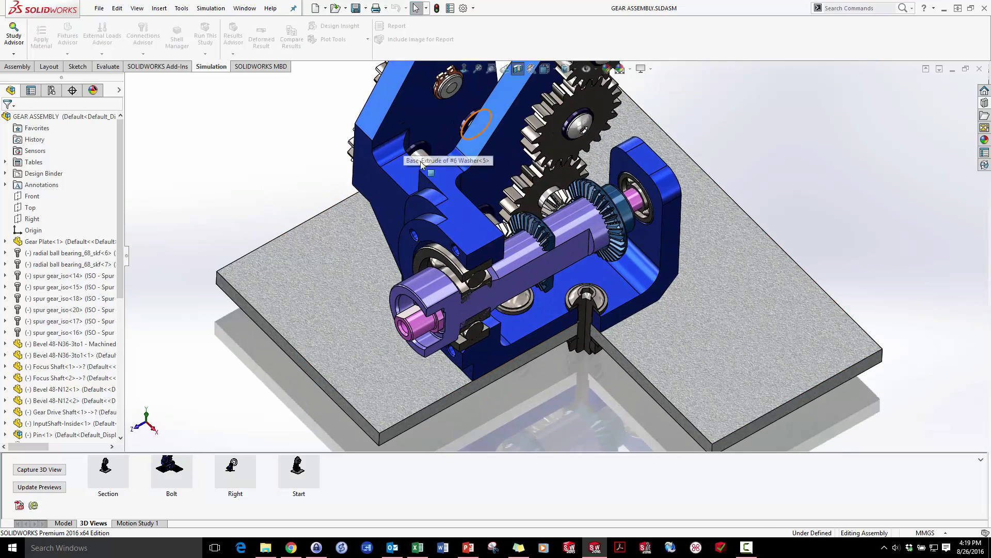
middle_drag(431, 173, 568, 170)
click(595, 151)
drag(595, 151, 610, 122)
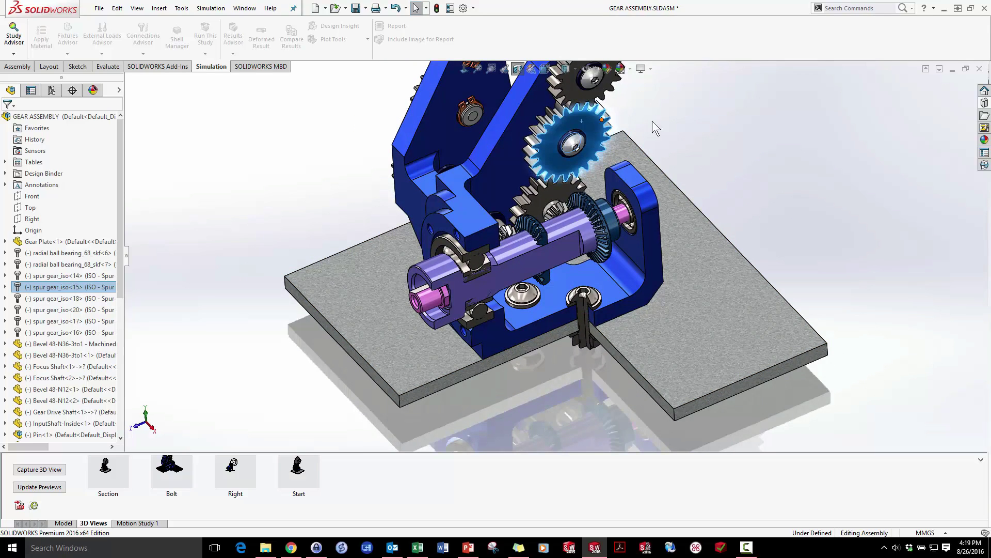
click(697, 125)
Zoom out, select the blue Gear Plate<1> and open it as a separate part.
key(z)
scroll(690, 191, down, 1)
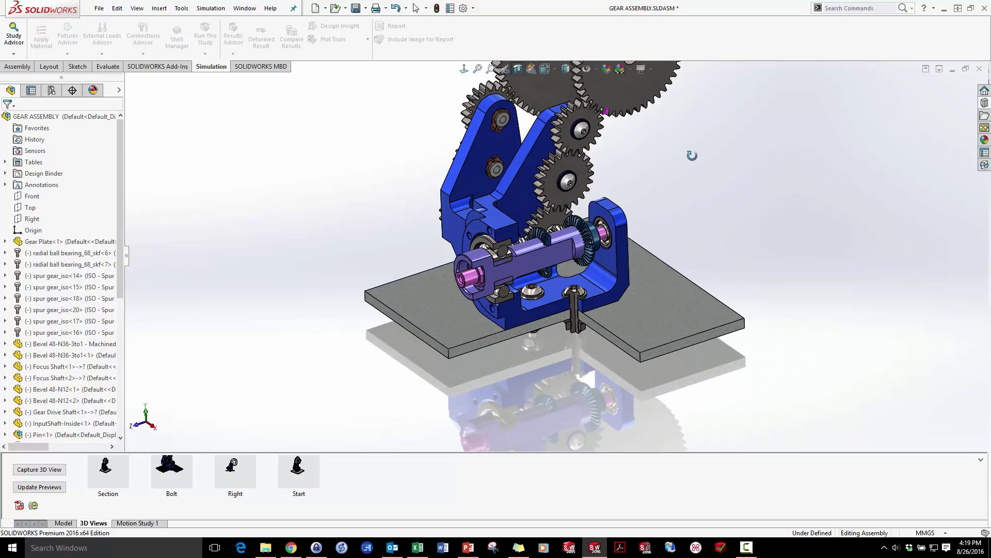
scroll(541, 190, down, 2)
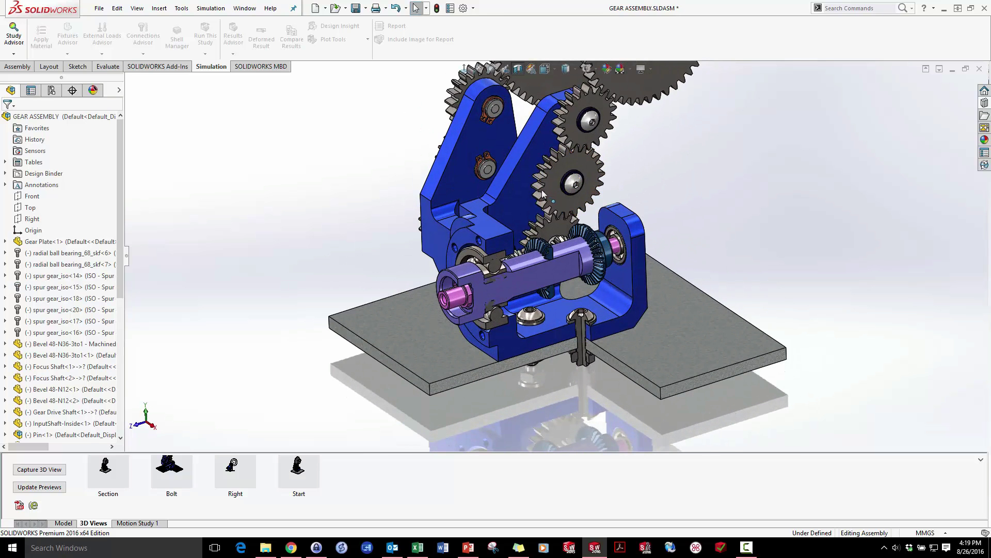
click(517, 196)
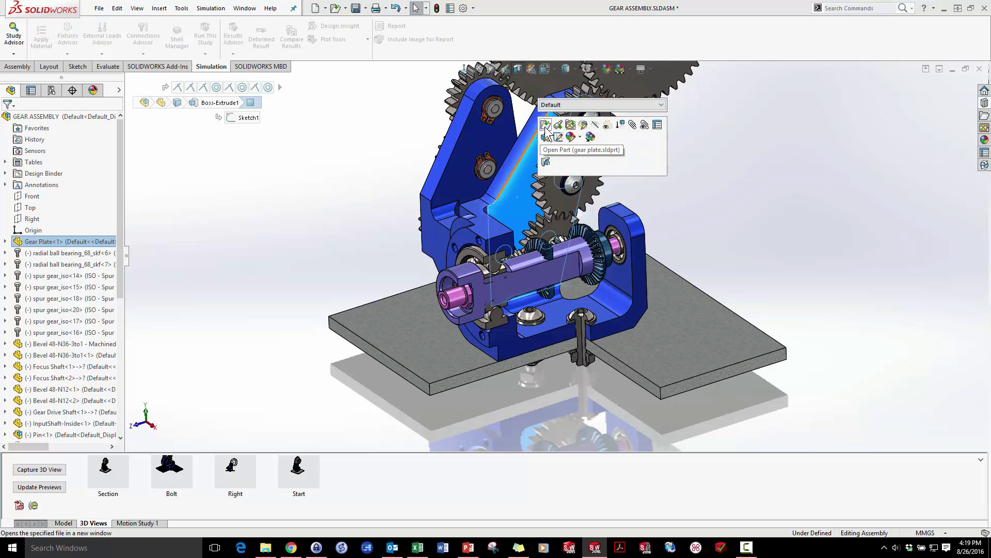
click(546, 129)
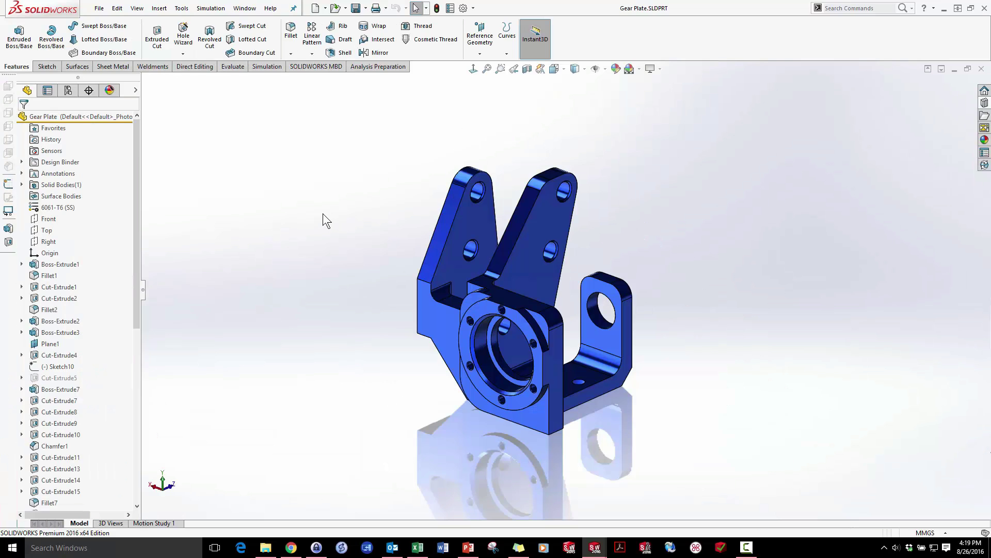
Restore the ISO - ALL DIMS 3D view and start DimXpert's Auto Dimension Scheme for the gear plate.
click(110, 523)
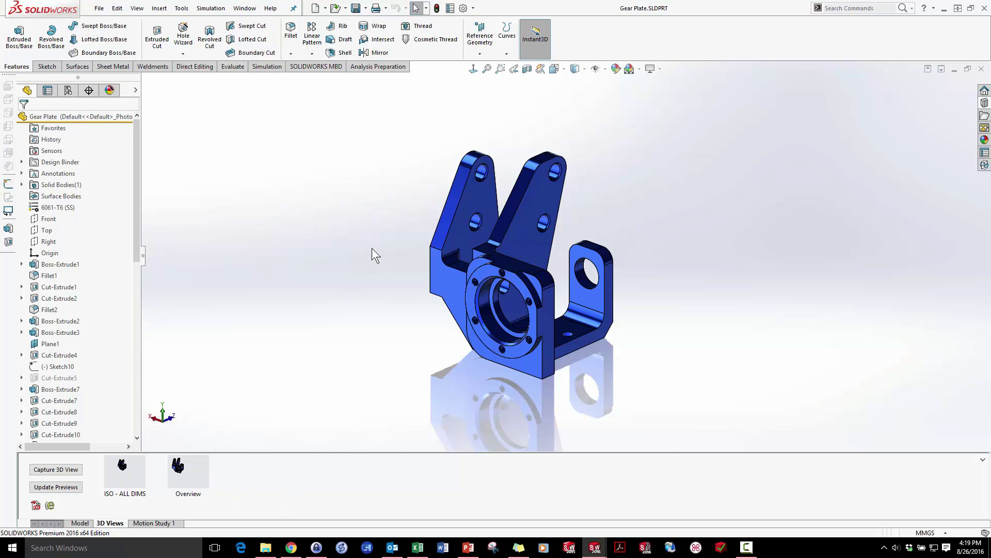
scroll(372, 254, down, 2)
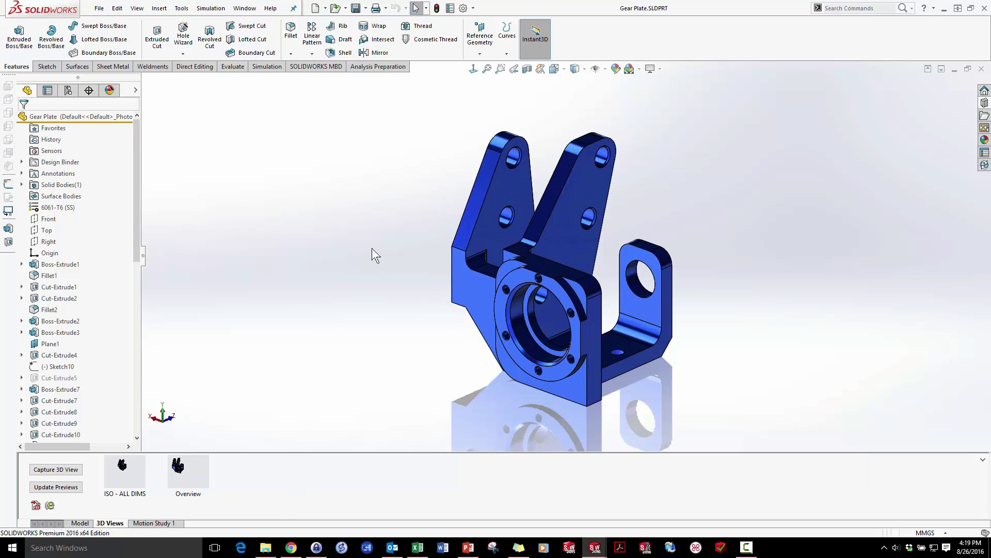
click(129, 465)
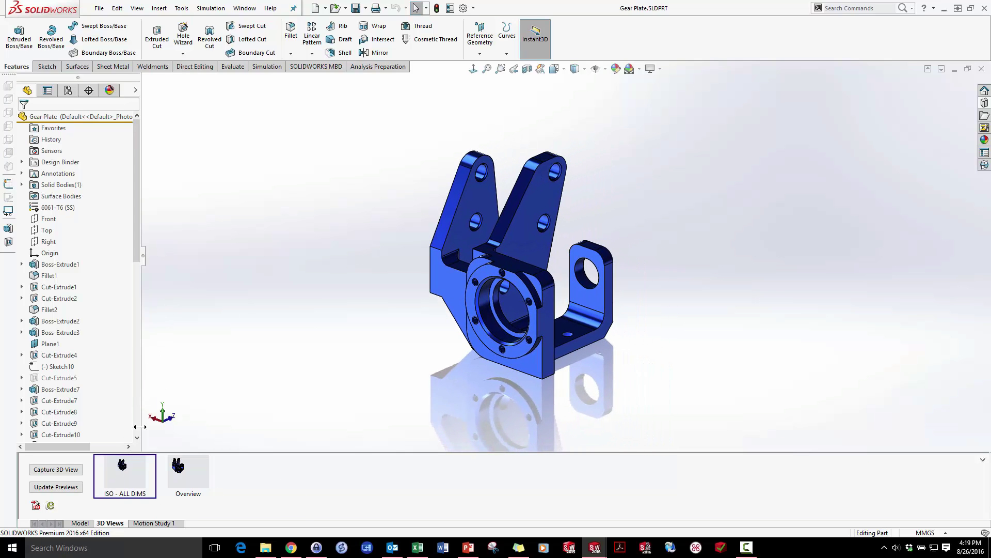
mouse_move(150, 465)
click(92, 92)
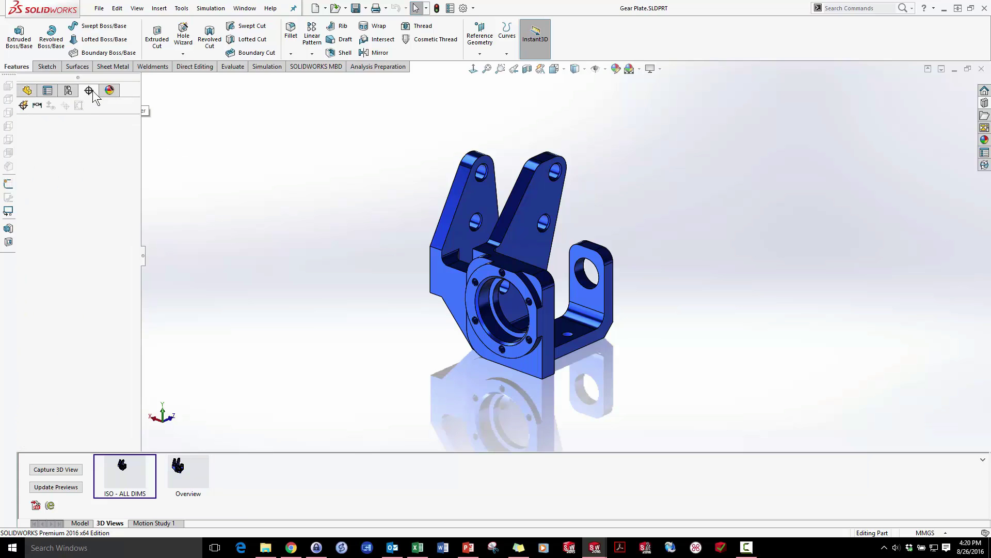
click(23, 106)
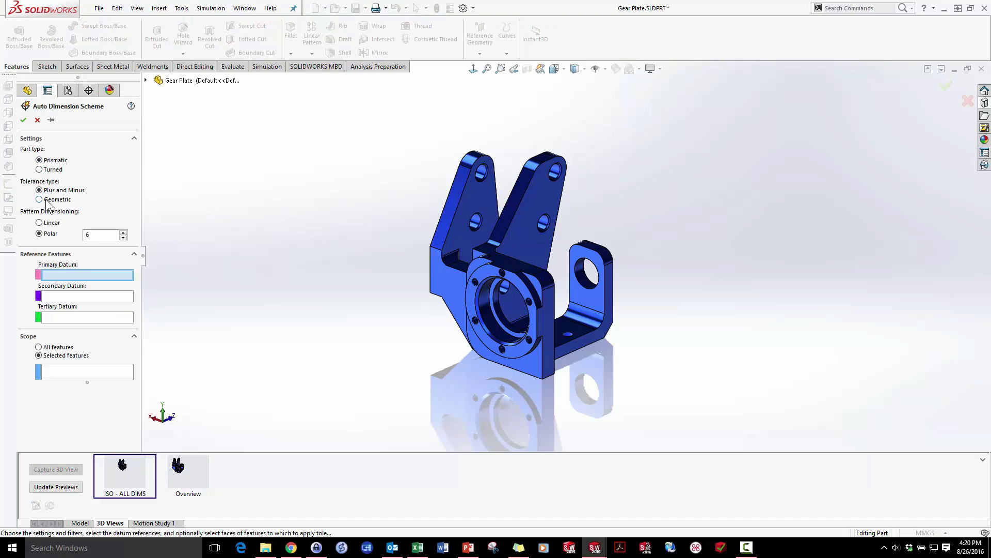
Choose Geometric tolerancing and set the base face (Plane2) as primary datum.
click(48, 202)
scroll(596, 380, down, 3)
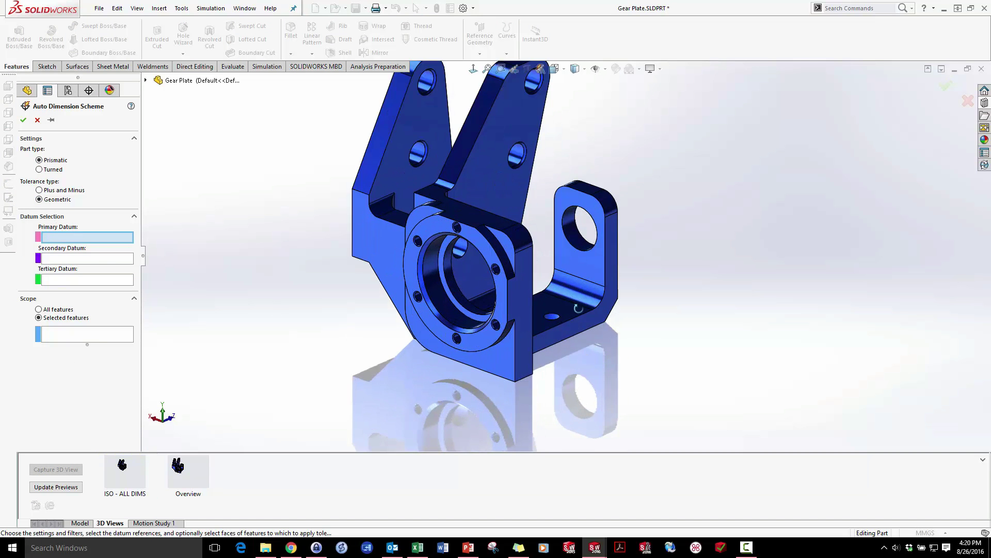
middle_drag(578, 308, 522, 314)
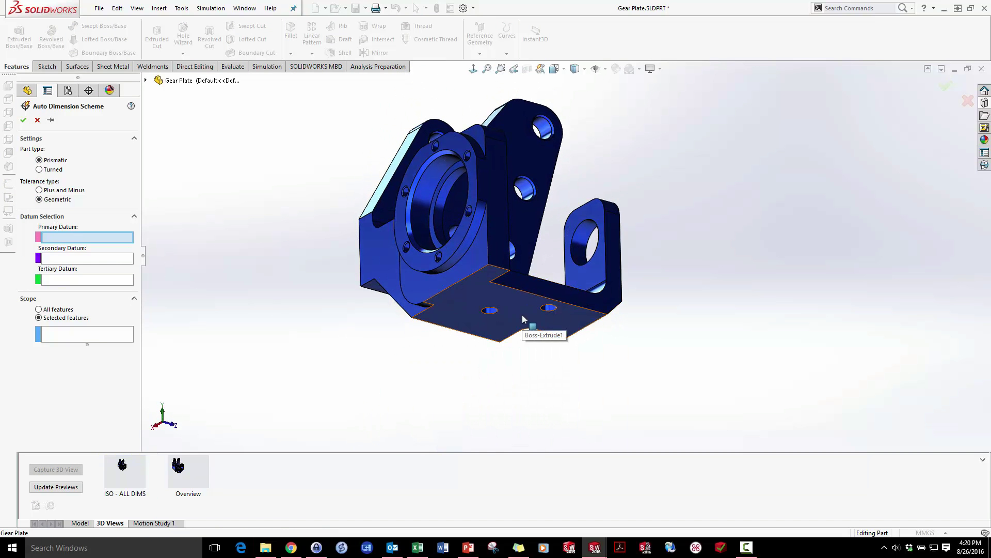
click(522, 315)
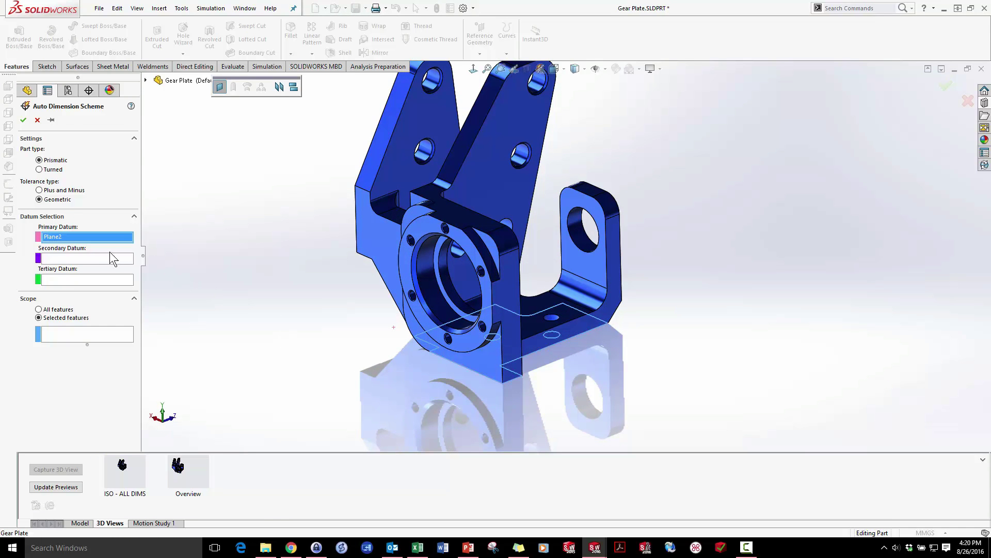
Set the inner bore (Cylinder1) as secondary datum and a small hole (Simple Hole1) as tertiary.
click(110, 257)
click(432, 271)
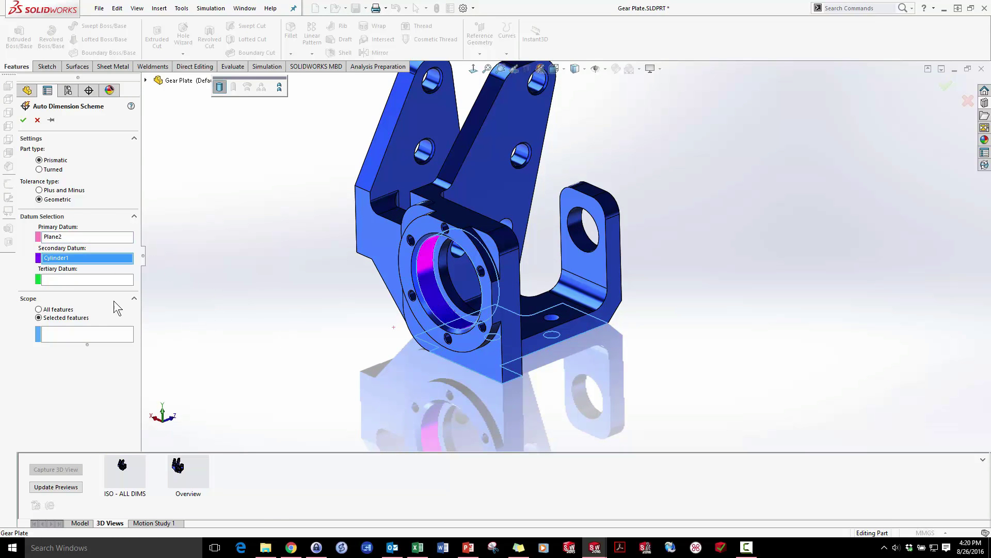
click(107, 282)
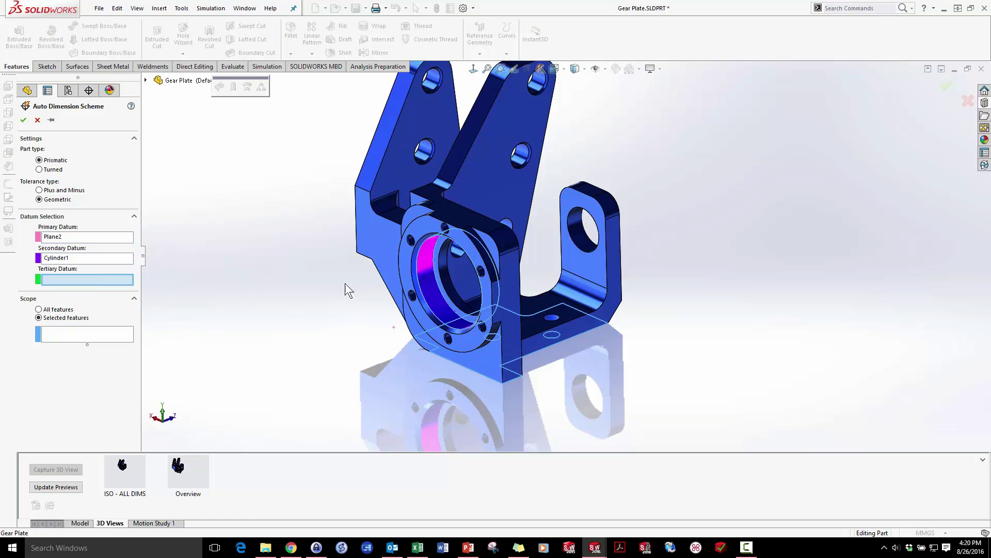
middle_drag(345, 283, 365, 215)
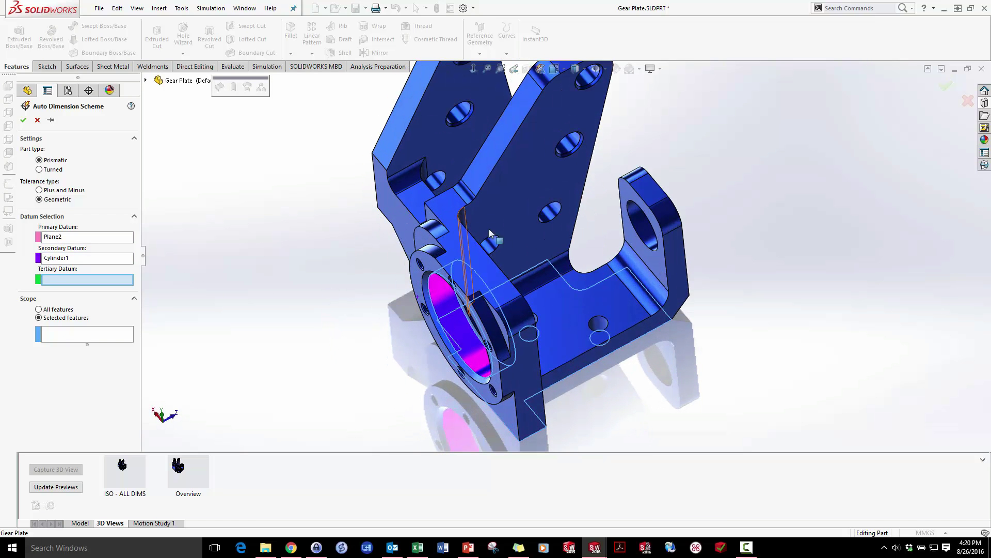
click(490, 250)
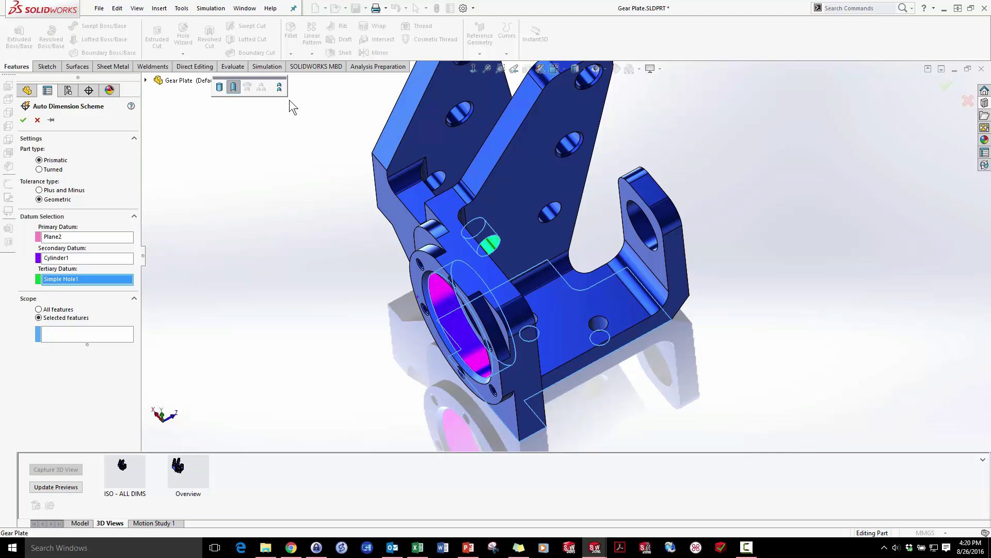
click(280, 87)
click(435, 179)
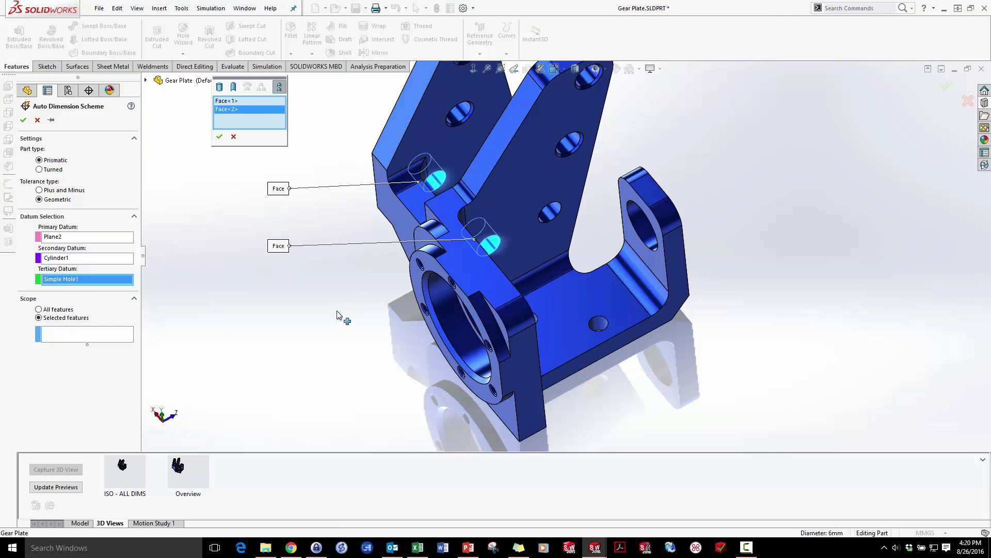
middle_drag(338, 314, 671, 150)
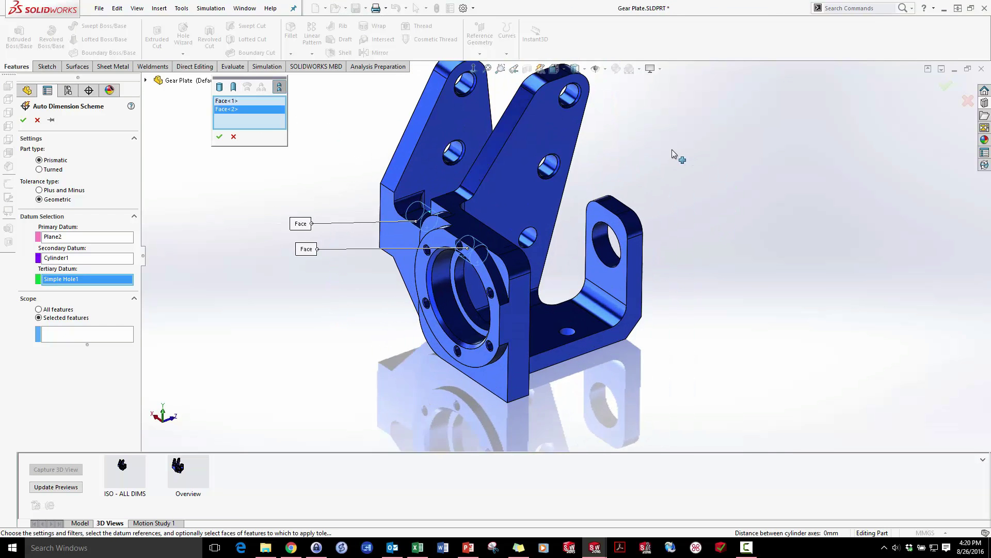
click(101, 336)
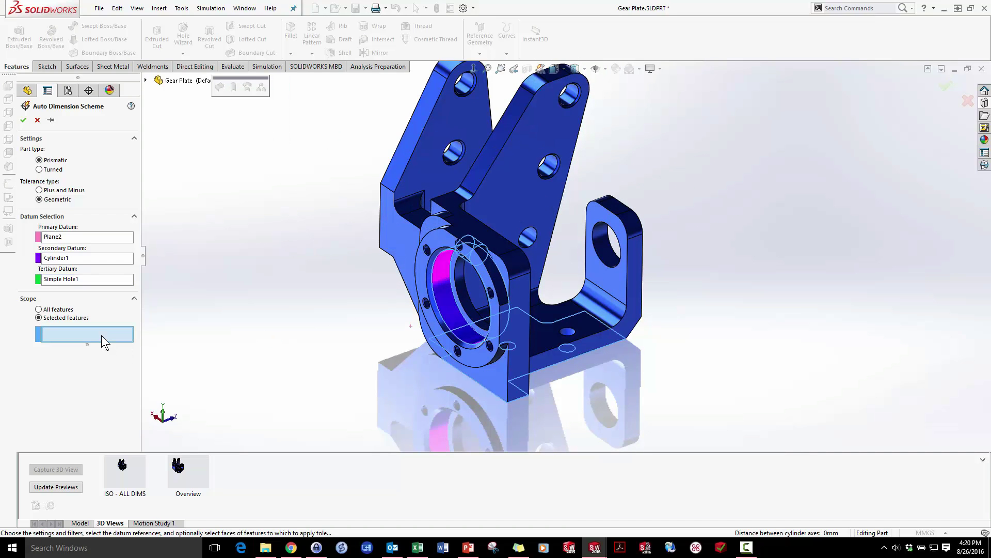
Scope the scheme to Hole Pattern1 and lug hole Simple Hole4, then generate datums A, B, C.
middle_drag(260, 318, 287, 295)
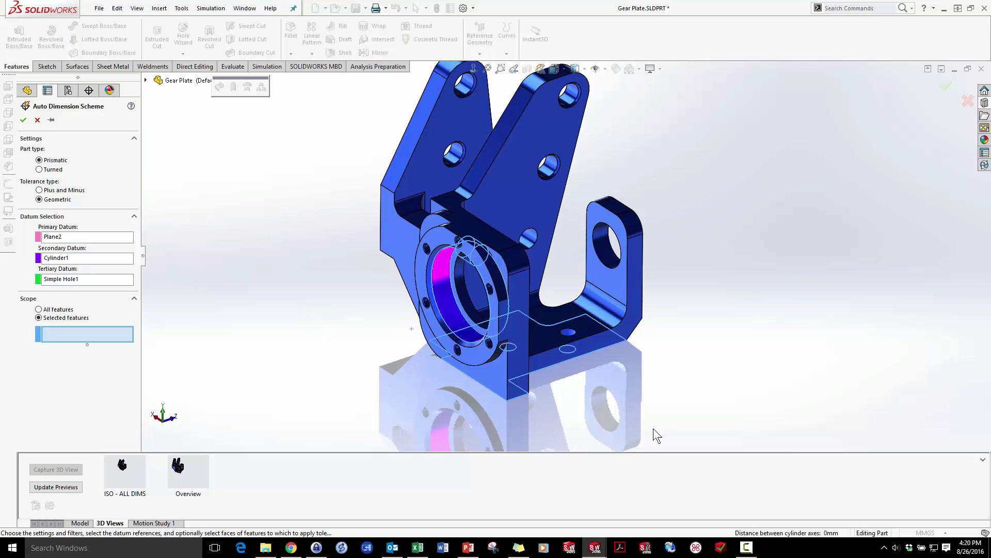
scroll(637, 388, down, 5)
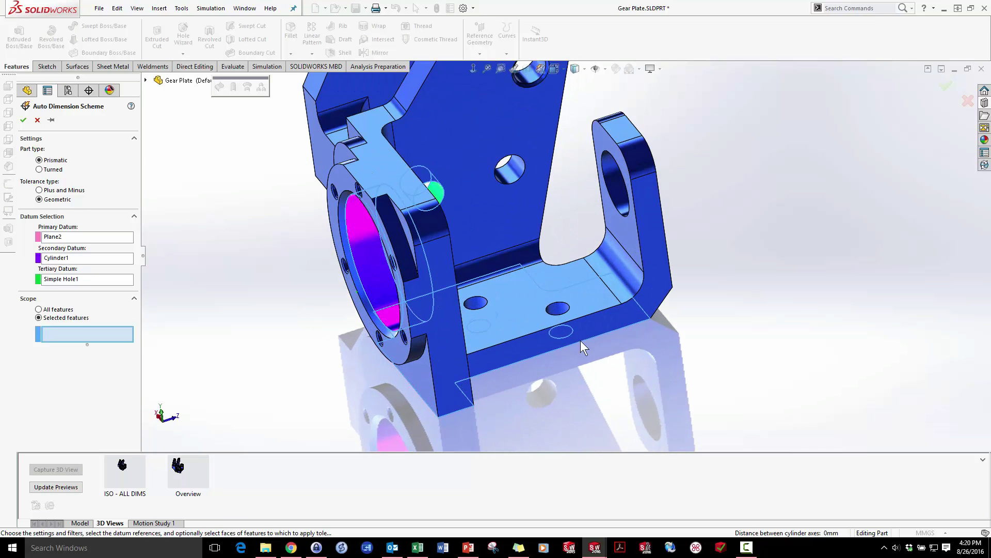
click(557, 311)
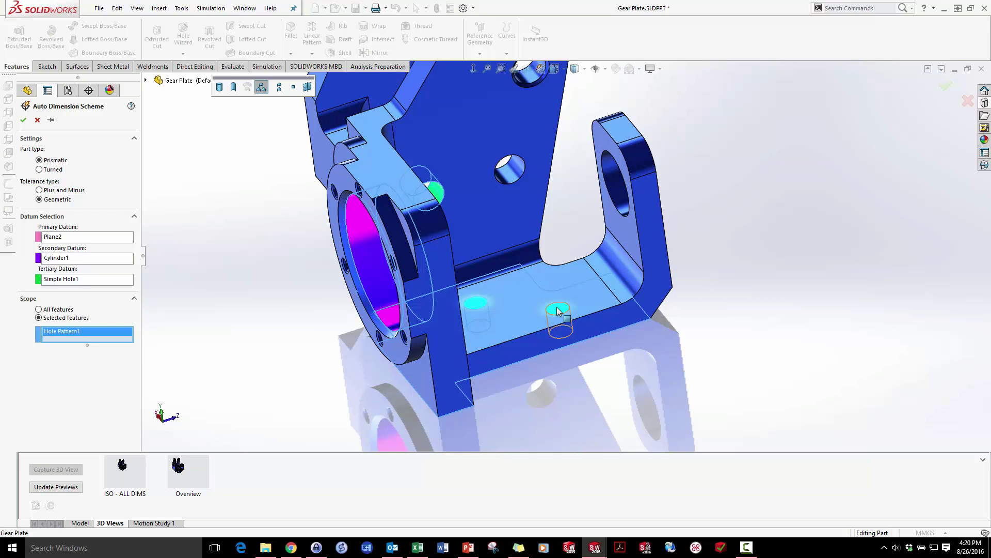
mouse_move(557, 310)
middle_down()
mouse_move(585, 279)
mouse_move(600, 223)
middle_up()
click(610, 197)
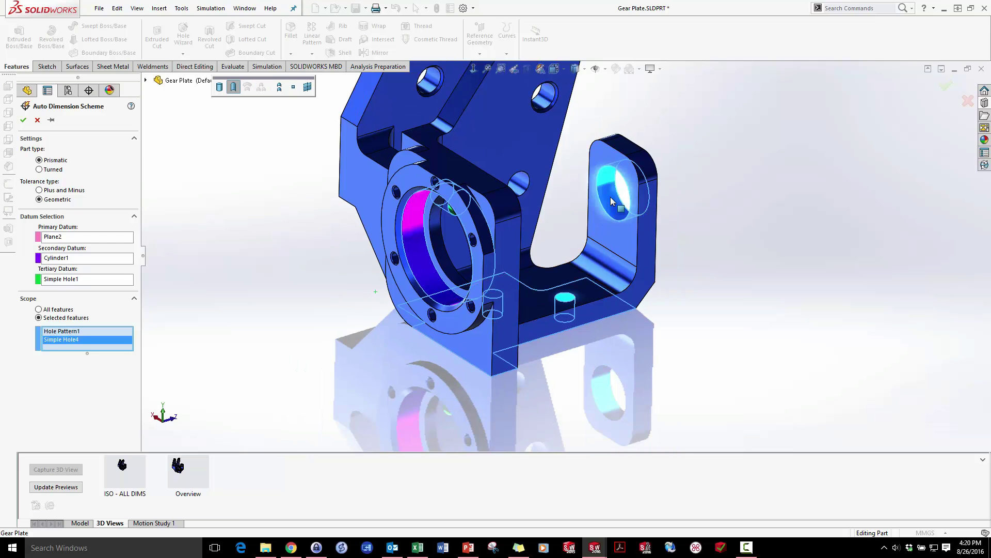
scroll(609, 196, up, 3)
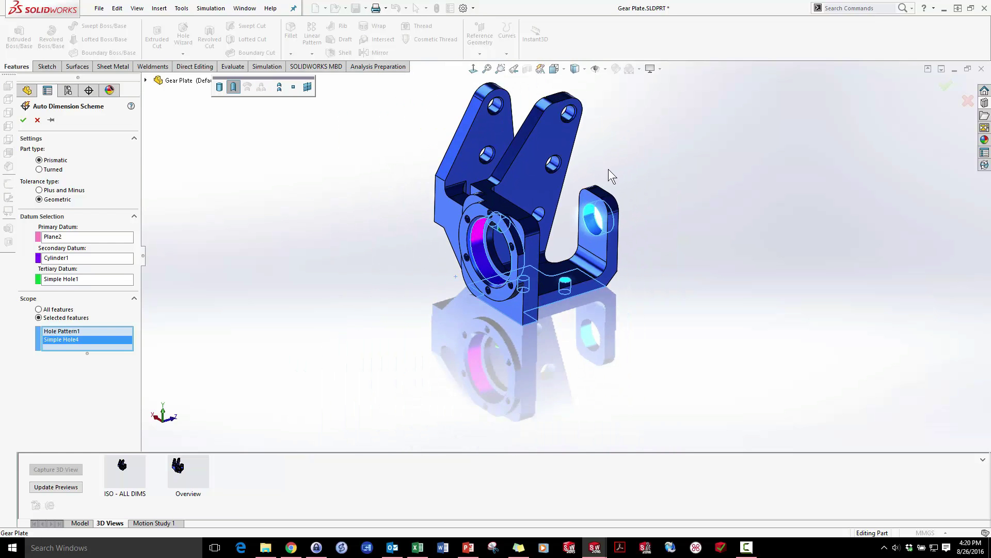
scroll(612, 171, down, 2)
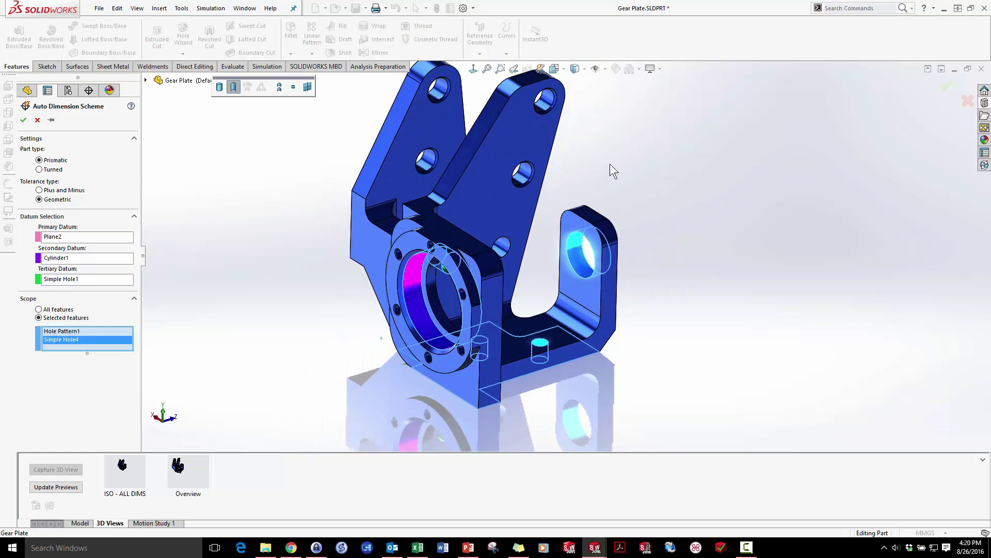
click(23, 120)
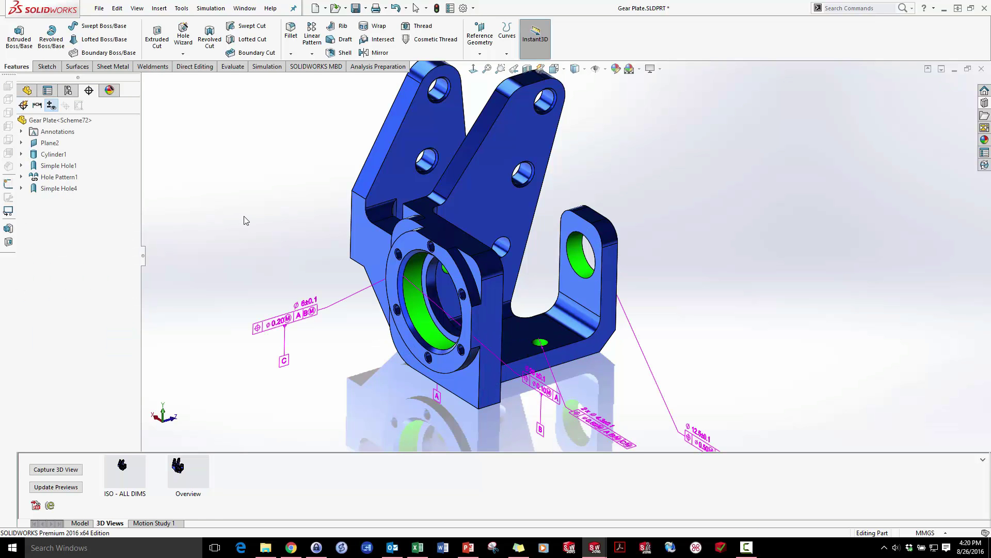
Switch the Gear Plate<Scheme72> tree to Show annotation based tree.
mouse_move(682, 323)
middle_down()
mouse_move(673, 284)
mouse_move(695, 305)
mouse_move(686, 316)
middle_up()
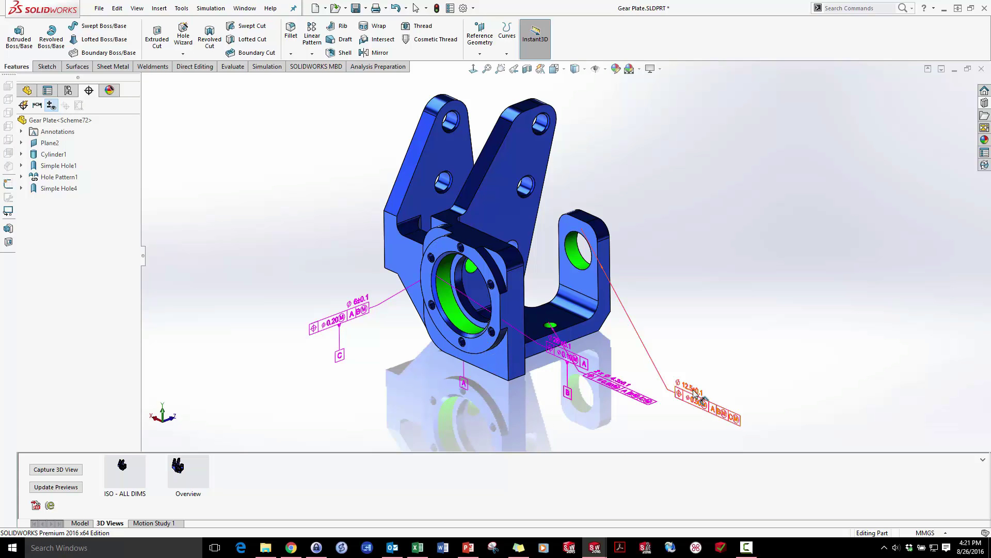
scroll(759, 419, down, 3)
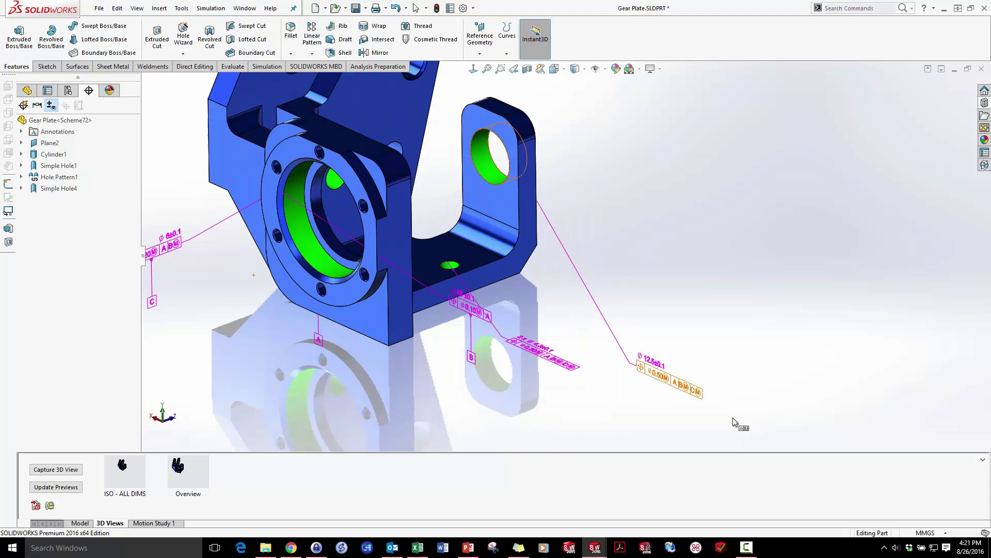
scroll(666, 300, up, 4)
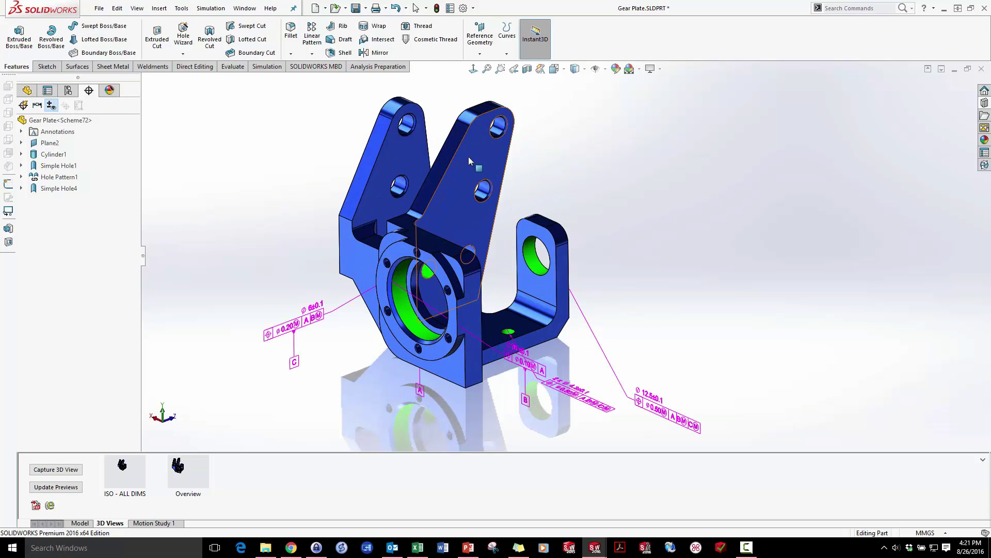
click(51, 106)
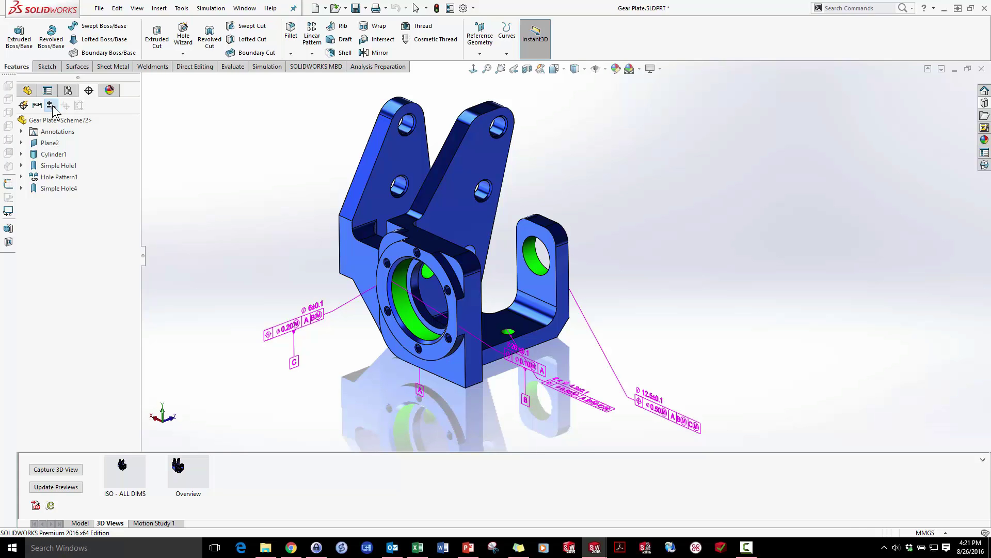
click(51, 106)
right_click(60, 119)
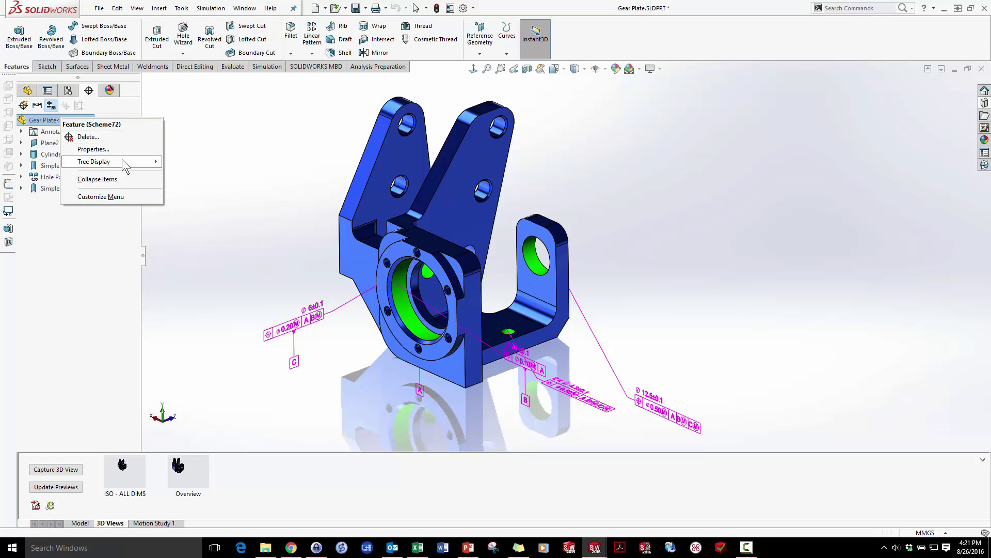
mouse_move(122, 159)
click(212, 174)
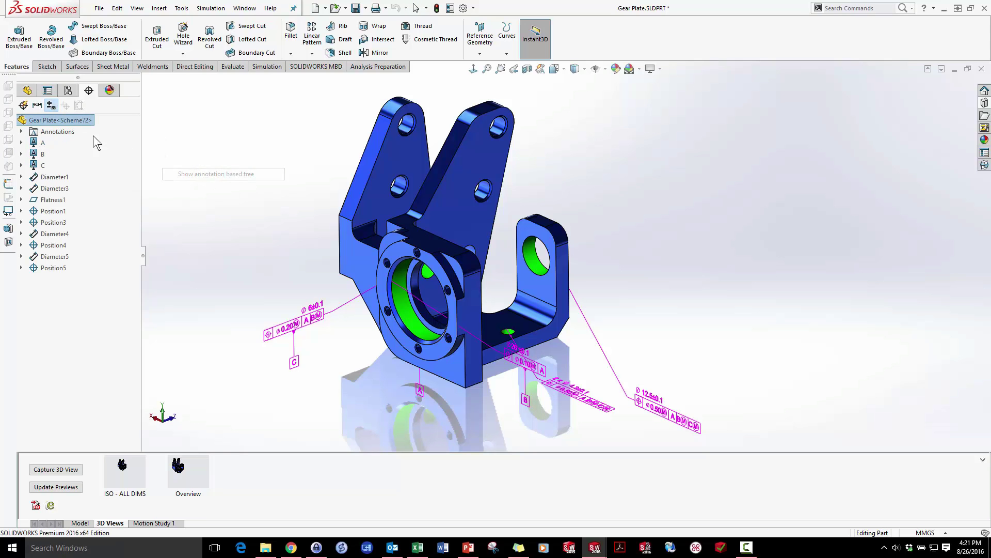
Highlight the Diameter3, Position3, Diameter4, Diameter5 and Position5 annotations on the model.
click(54, 188)
click(52, 222)
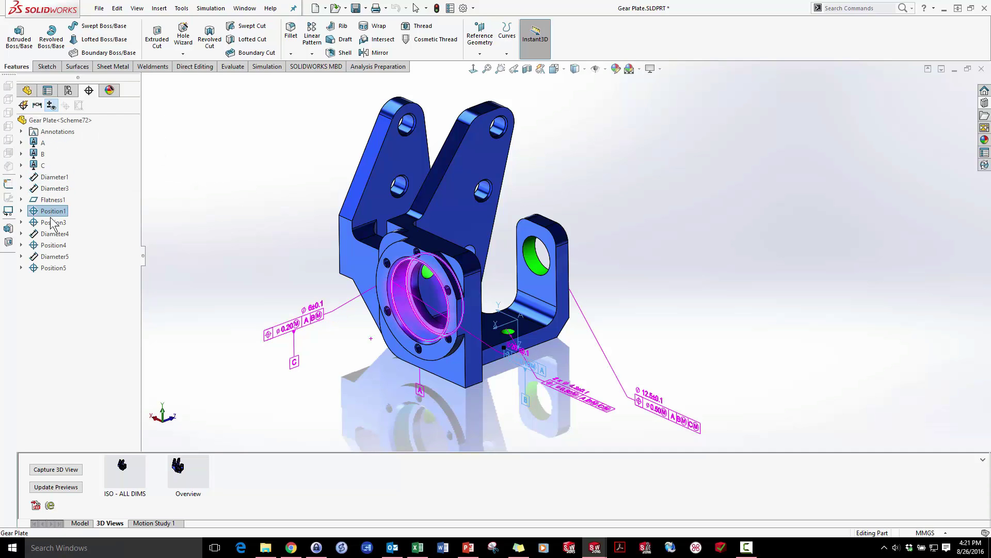
click(64, 233)
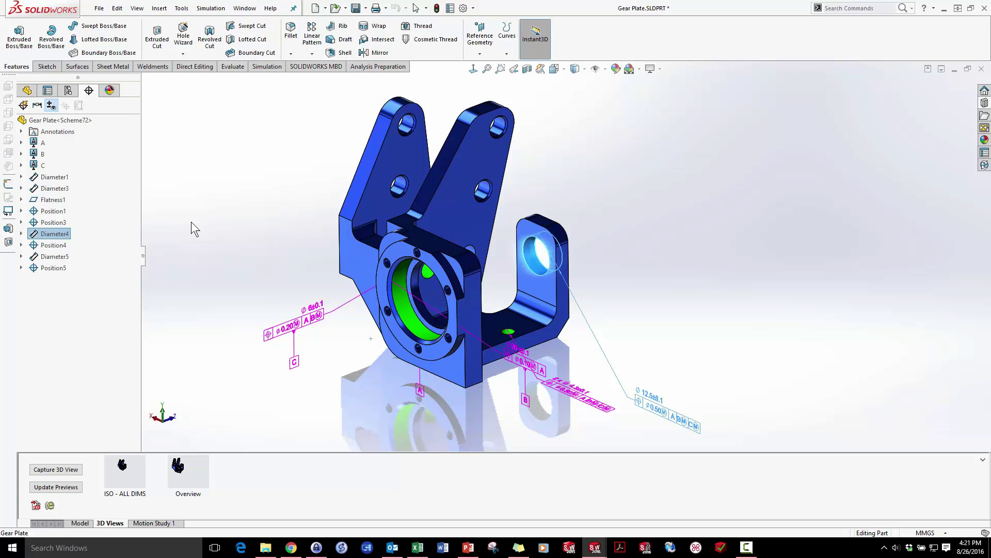
click(59, 257)
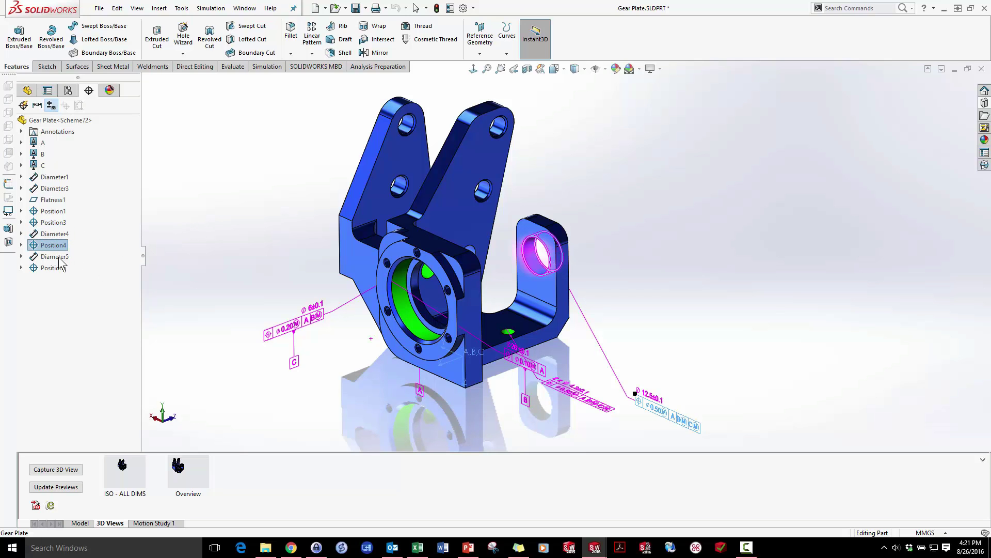
click(59, 268)
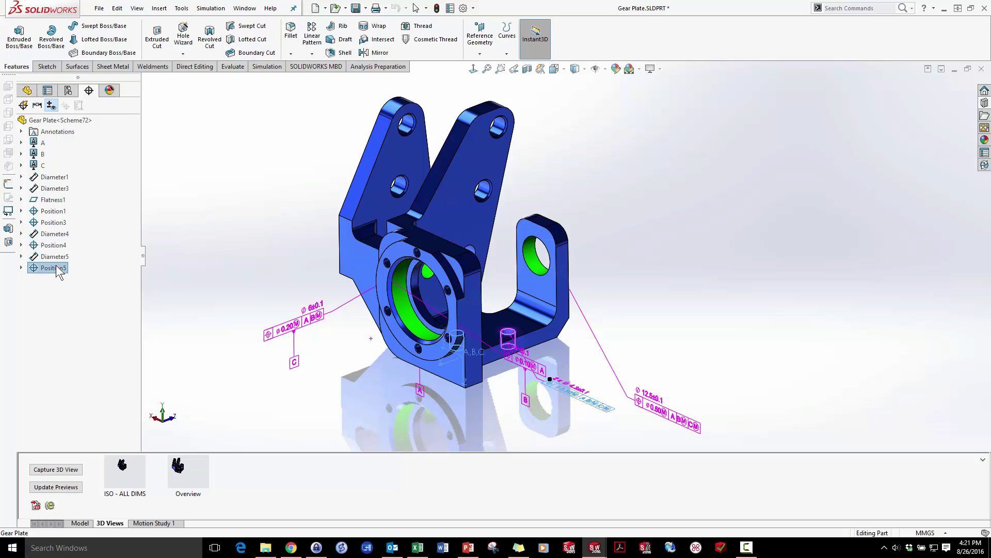
click(21, 132)
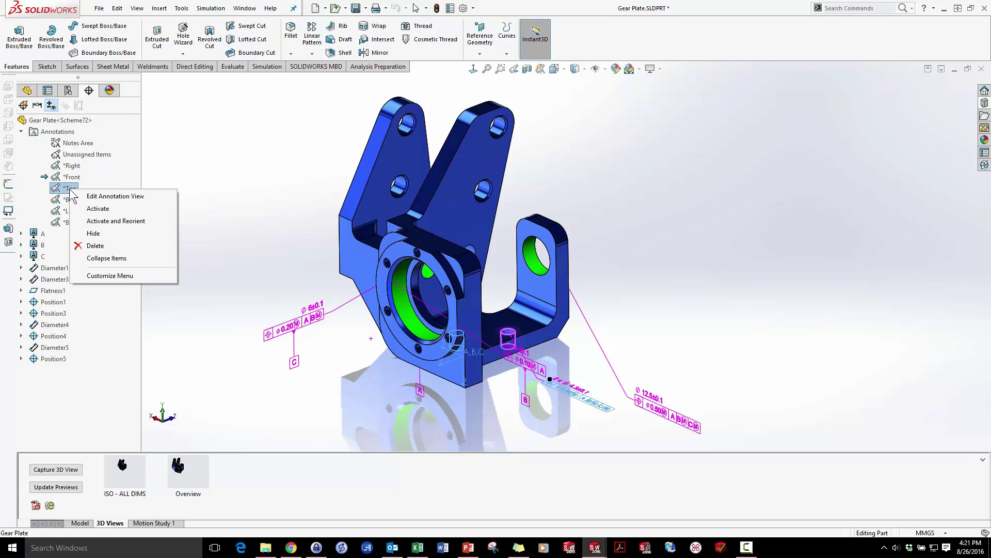
Activate the Top annotation view and move the 2x Ø4.3 position tolerance lower.
click(124, 220)
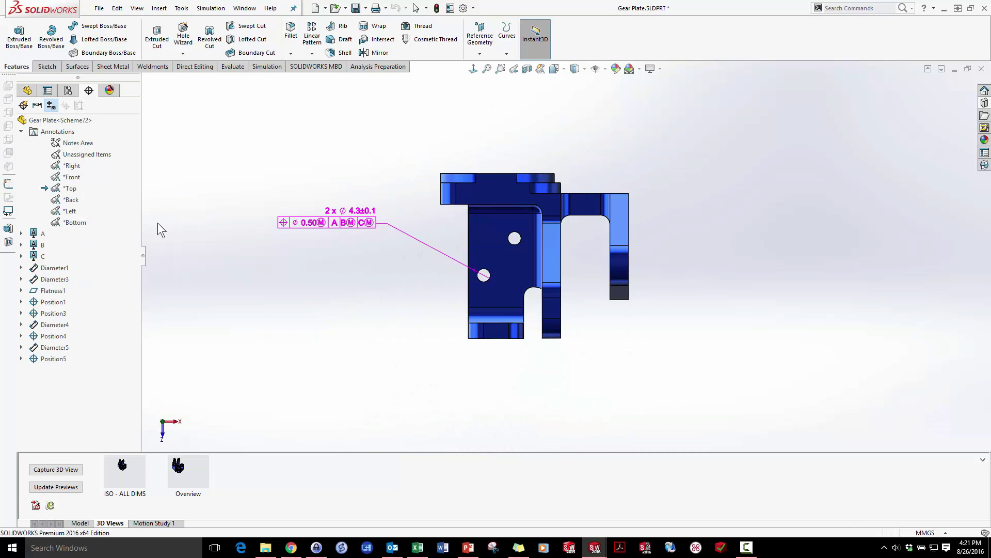
drag(314, 212, 344, 299)
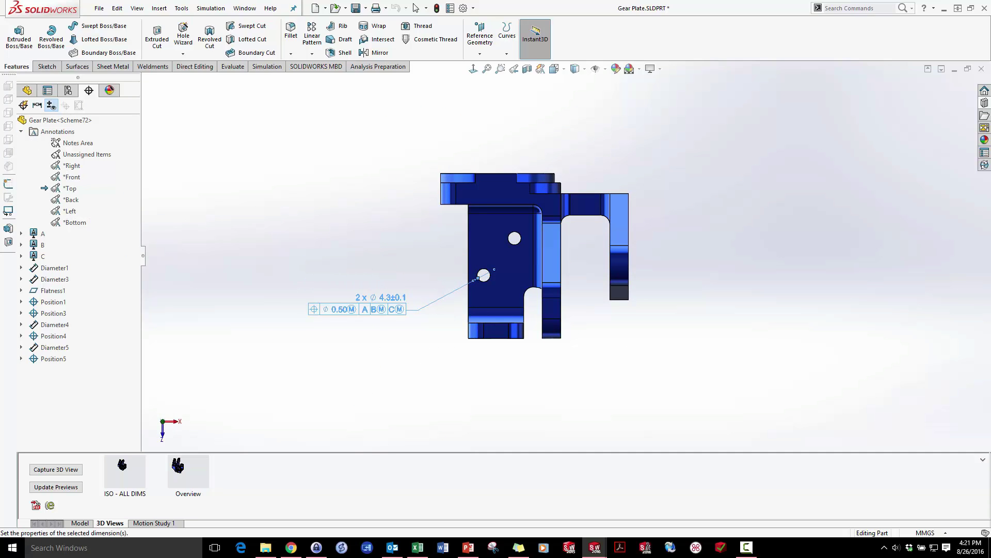
click(379, 252)
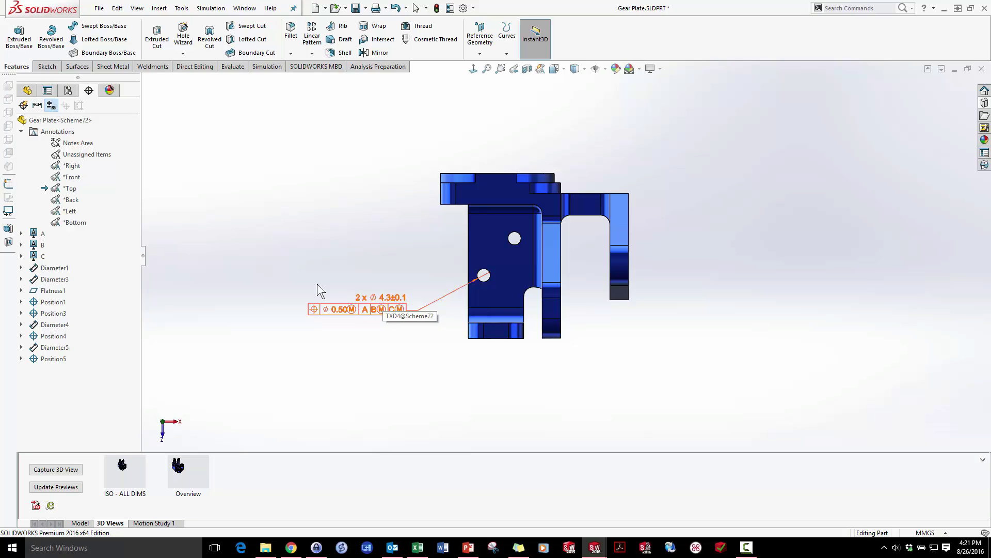
Recreate basic dimensions 10 and 12 for the Position5 tolerance.
right_click(54, 358)
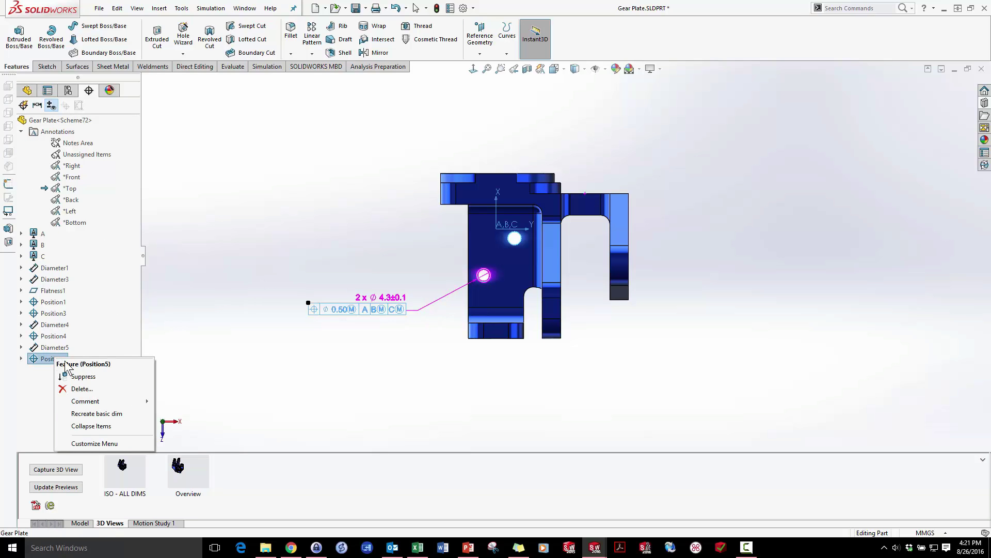
click(137, 414)
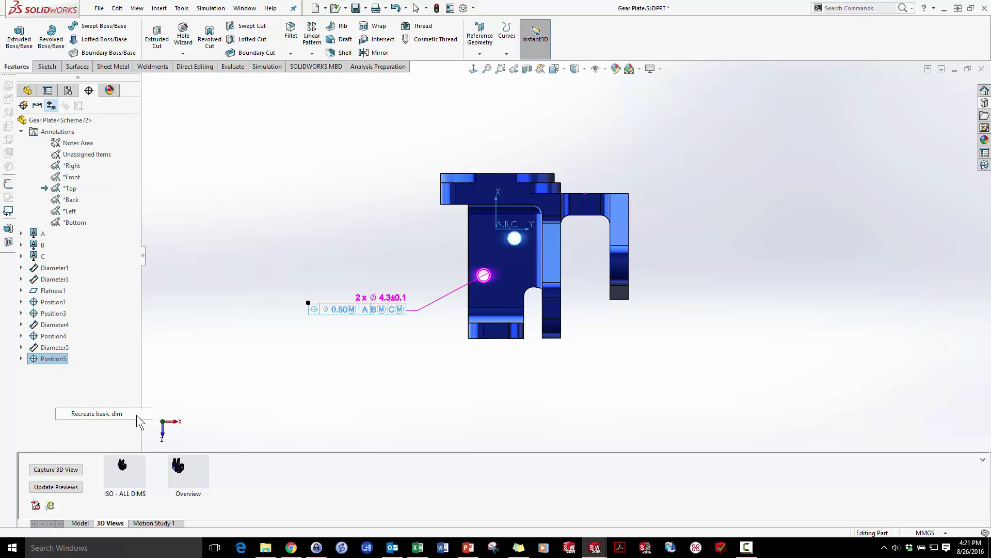
click(358, 179)
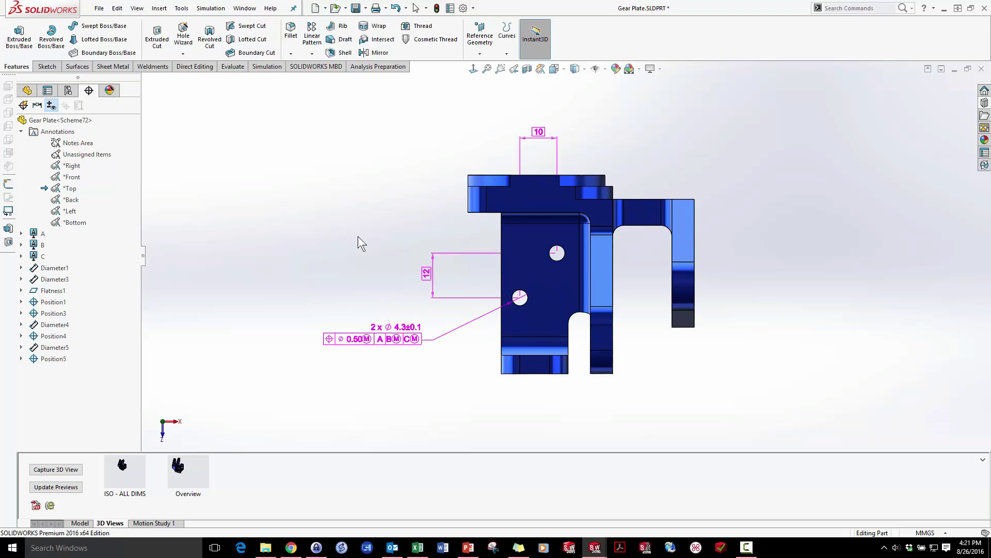
mouse_move(346, 237)
middle_down()
mouse_move(356, 148)
mouse_move(425, 139)
mouse_move(630, 249)
mouse_move(646, 214)
middle_up()
Assign the selected basic dimensions, including 3 and 4, to the *Top annotation view.
click(519, 150)
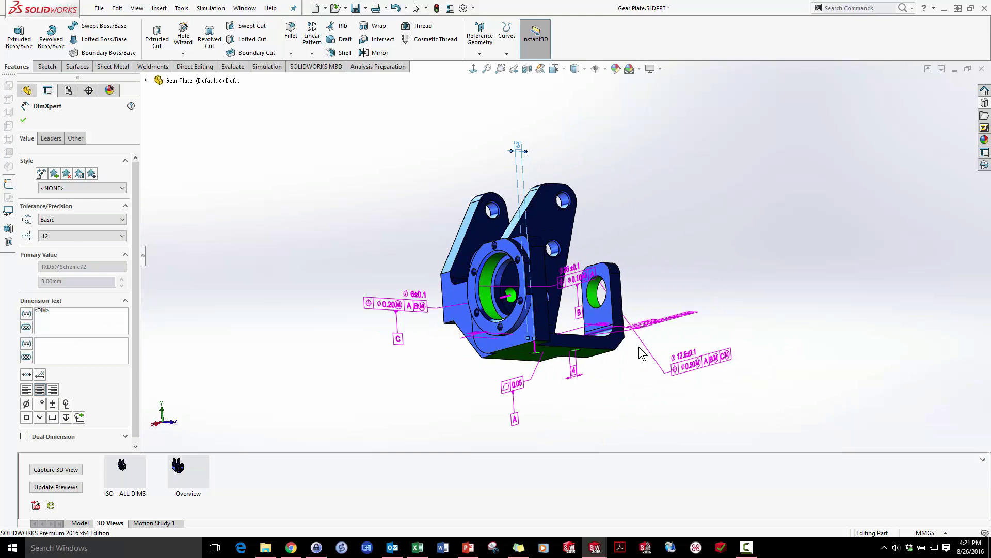
click(573, 370)
right_click(575, 371)
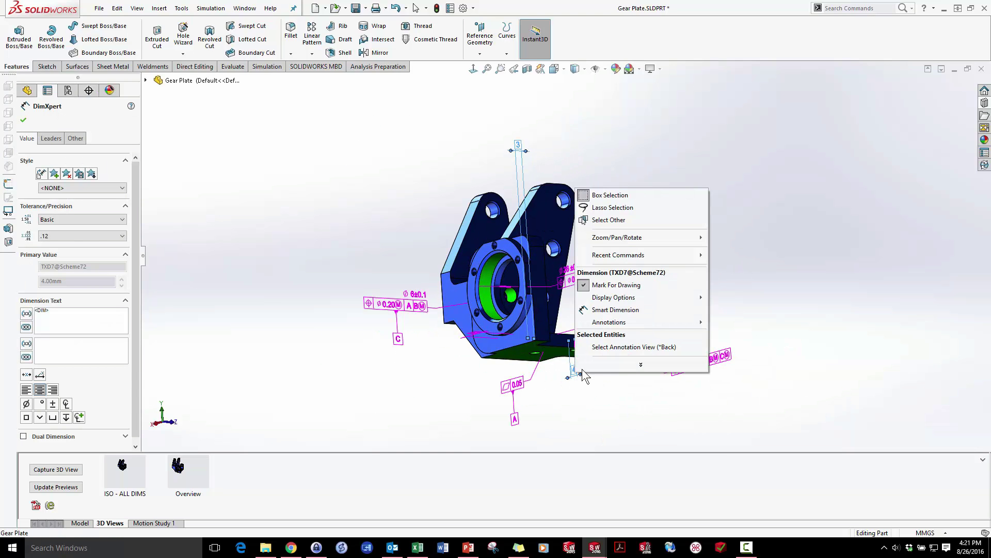
click(649, 352)
click(672, 398)
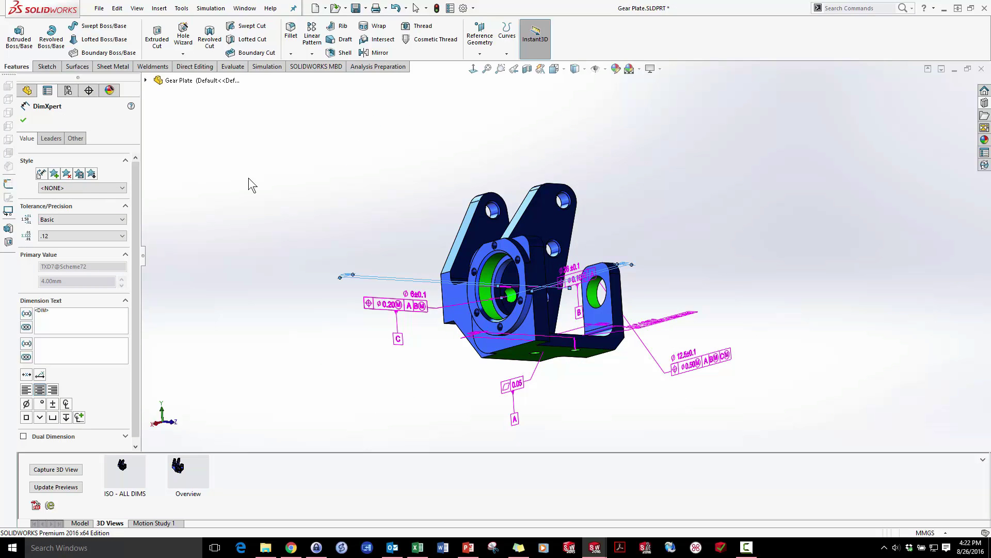
click(22, 120)
Orient to *Top and reposition the 4, 10, 3 dimensions and hole callout clear of the plate.
right_click(82, 191)
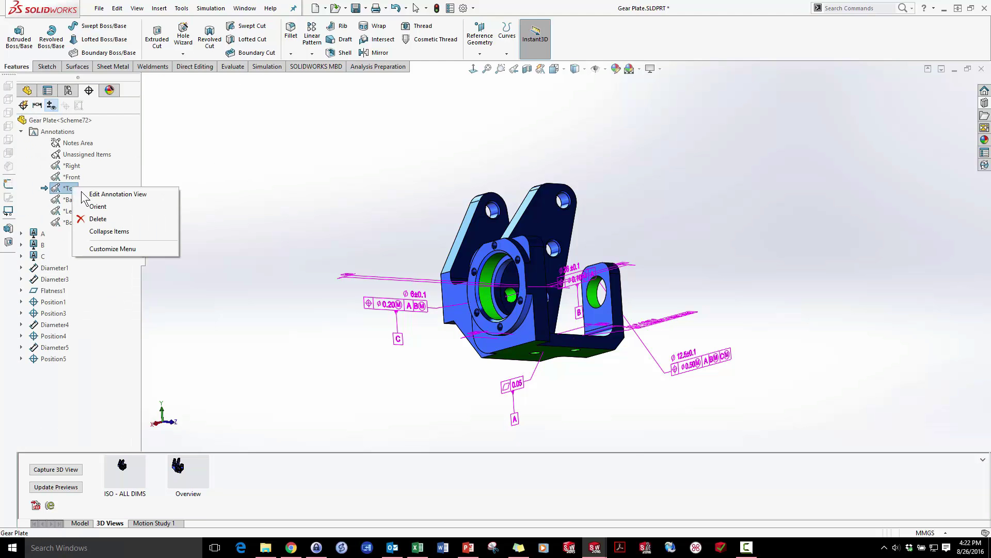
click(105, 206)
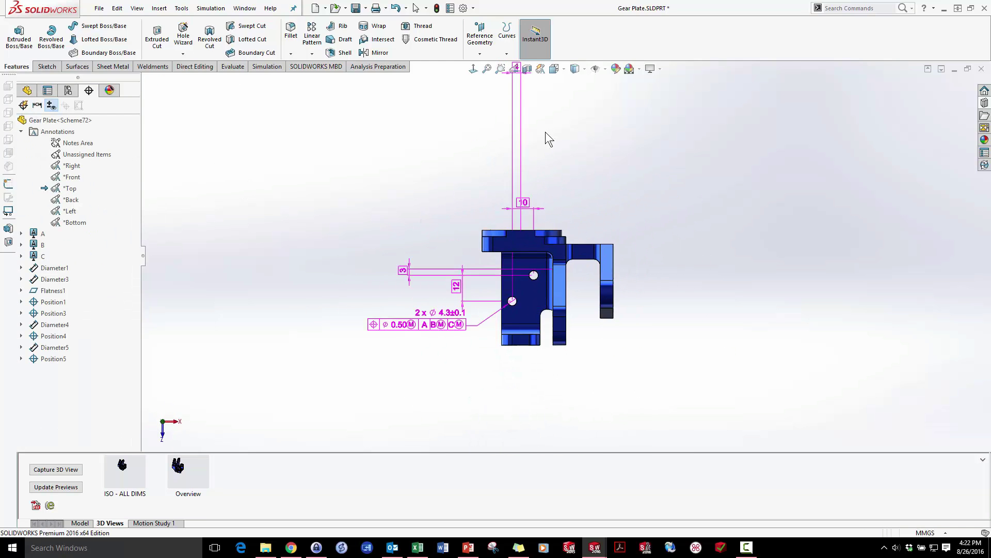
drag(519, 94, 462, 235)
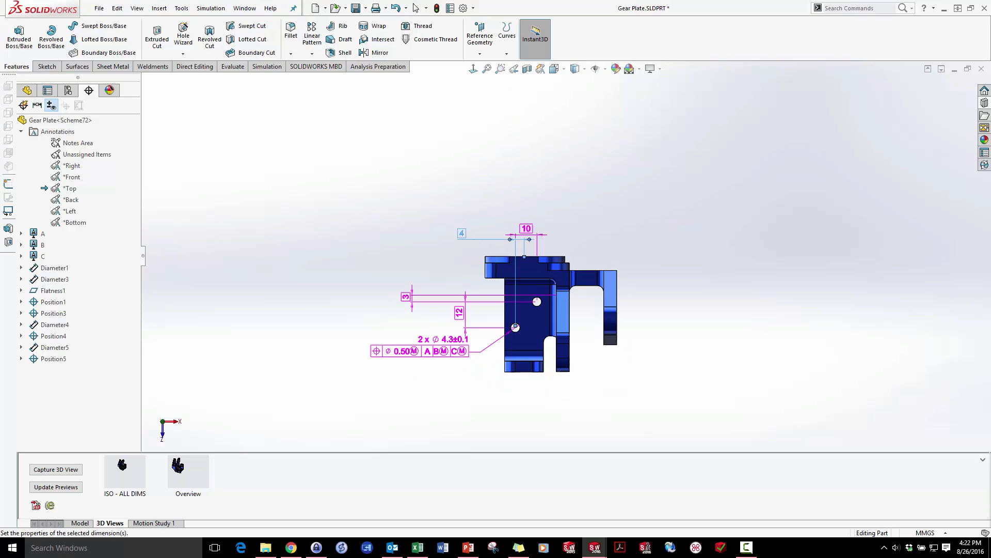
drag(526, 228, 526, 189)
scroll(541, 292, down, 3)
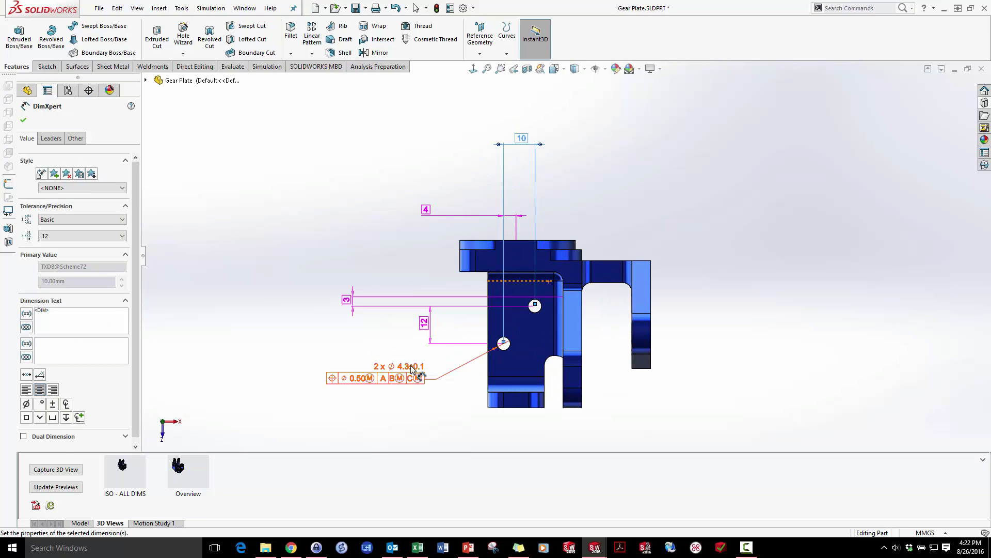
drag(413, 369, 425, 387)
drag(348, 299, 392, 297)
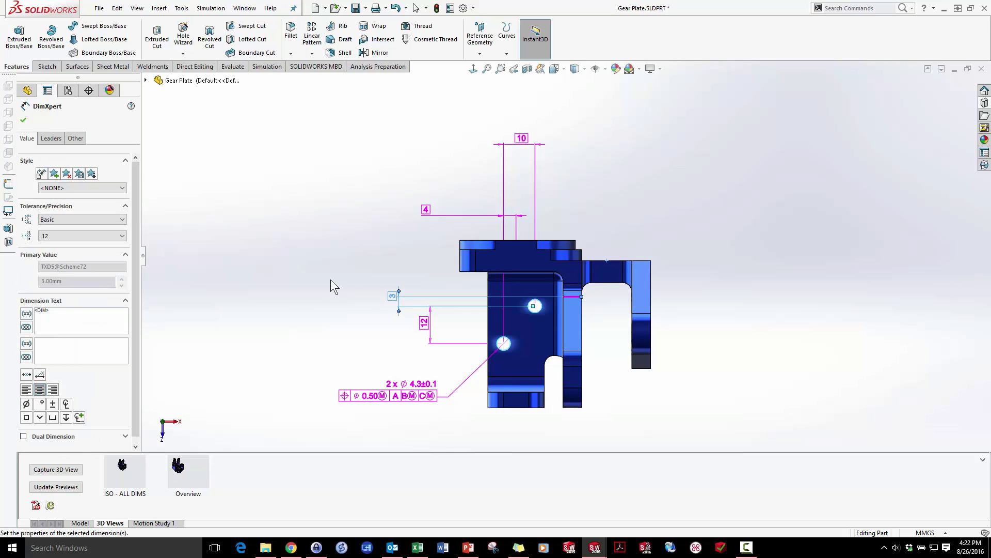
click(331, 280)
scroll(519, 383, down, 2)
drag(525, 87, 513, 135)
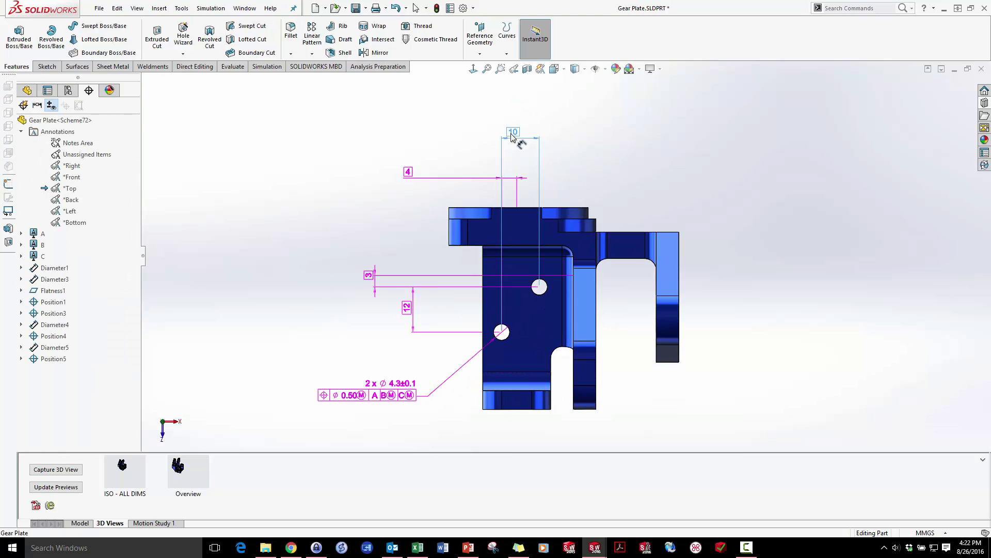
click(475, 130)
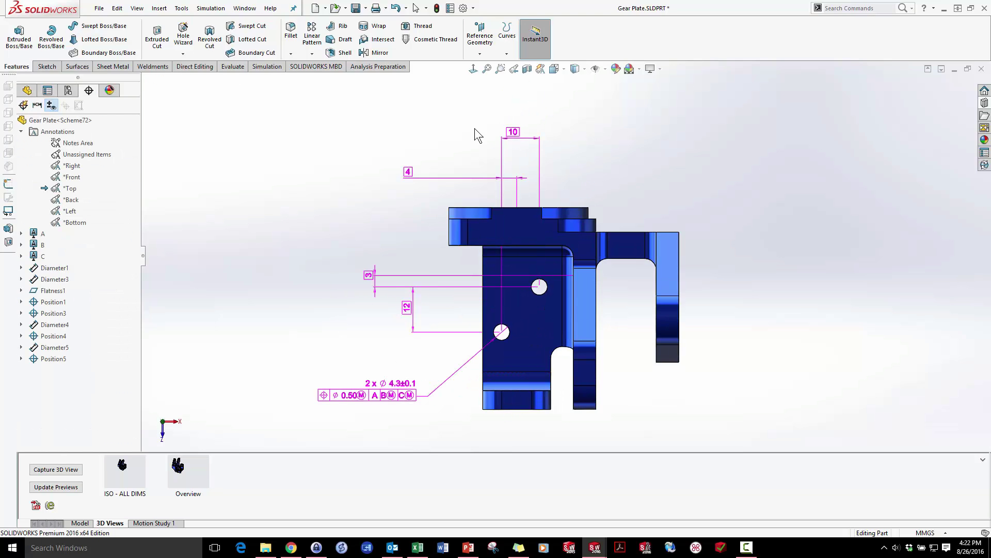
Capture a 3D view excluding Right, Left, Front, Bottom and Back annotations, then restore ISO - ALL DIMS.
click(71, 471)
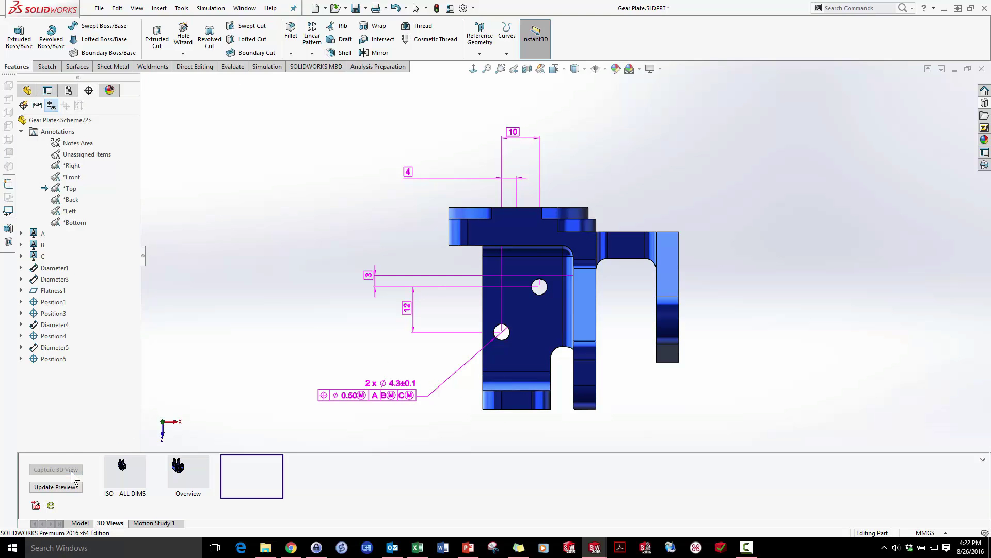
ctrl+click(37, 323)
ctrl+click(36, 317)
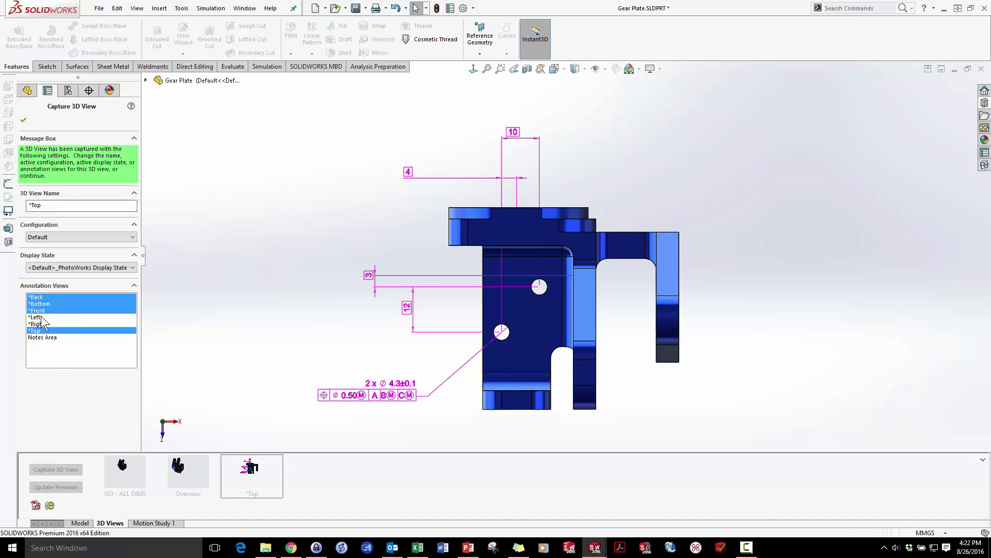
ctrl+click(37, 310)
ctrl+click(39, 303)
ctrl+click(43, 298)
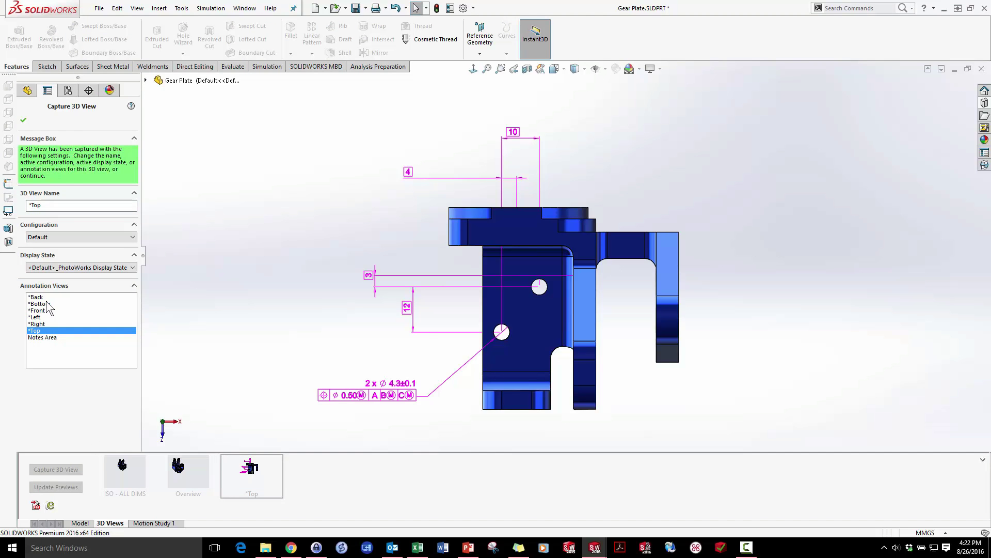
click(23, 121)
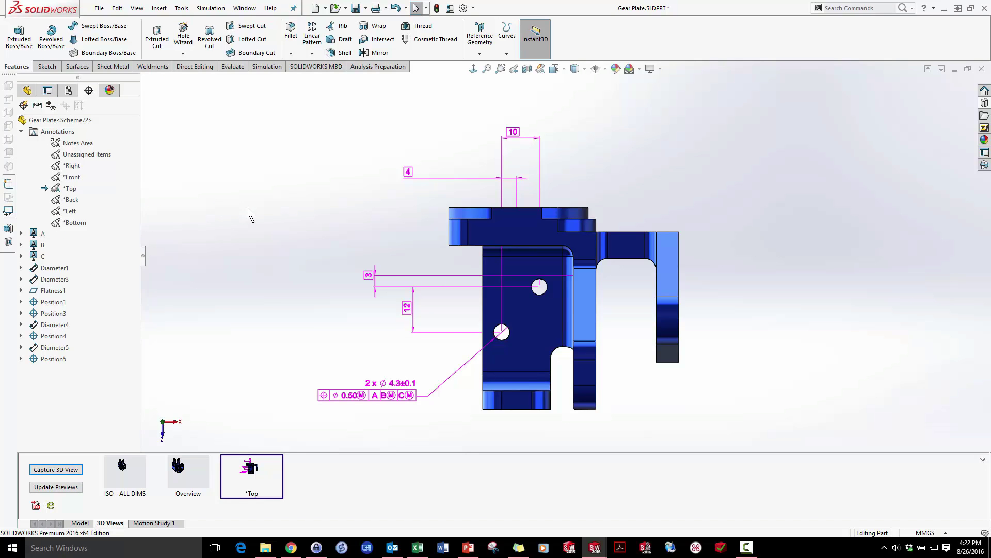
click(133, 471)
double_click(132, 471)
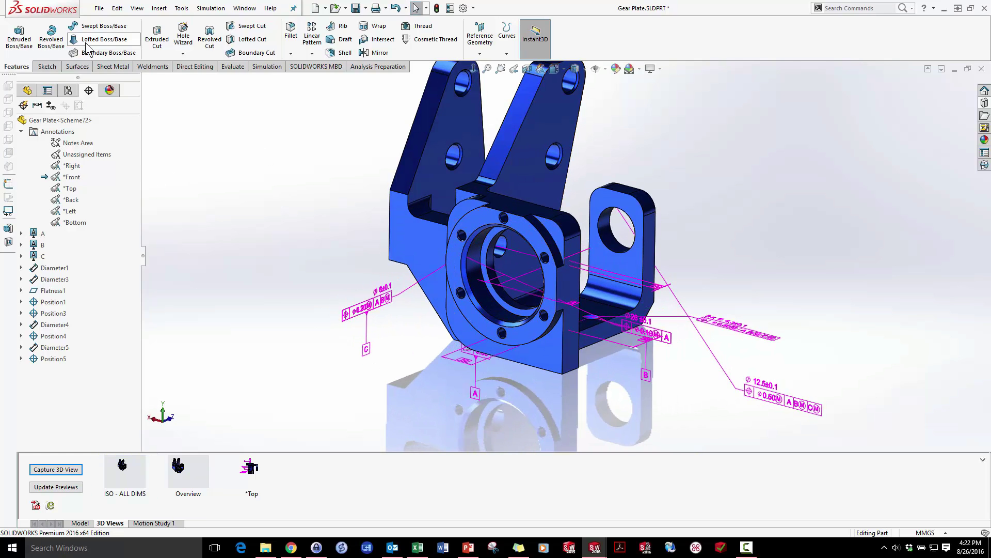
Generate a Turned, Plus and Minus scheme for Hole Pattern2 using bore Cylinder1 as primary datum.
click(23, 105)
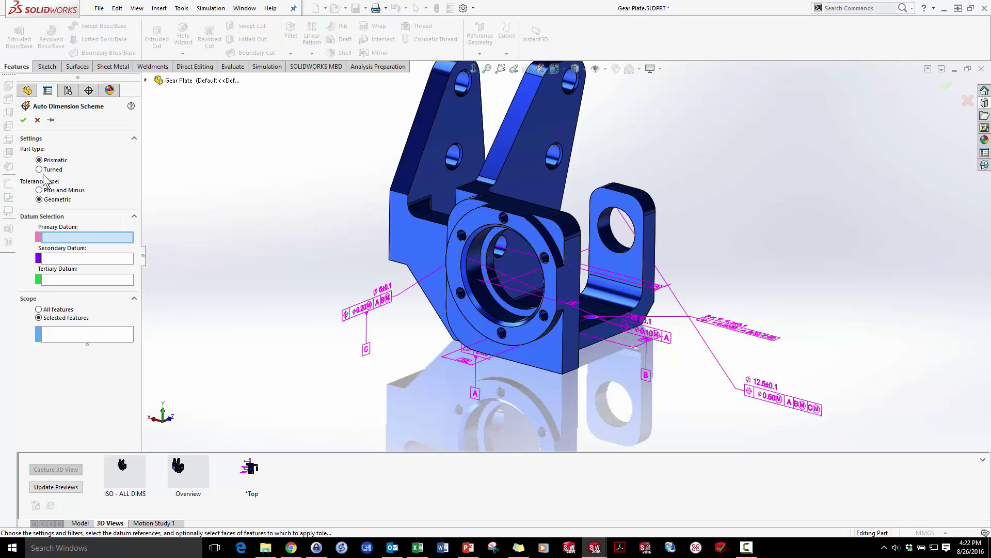
click(53, 170)
click(58, 190)
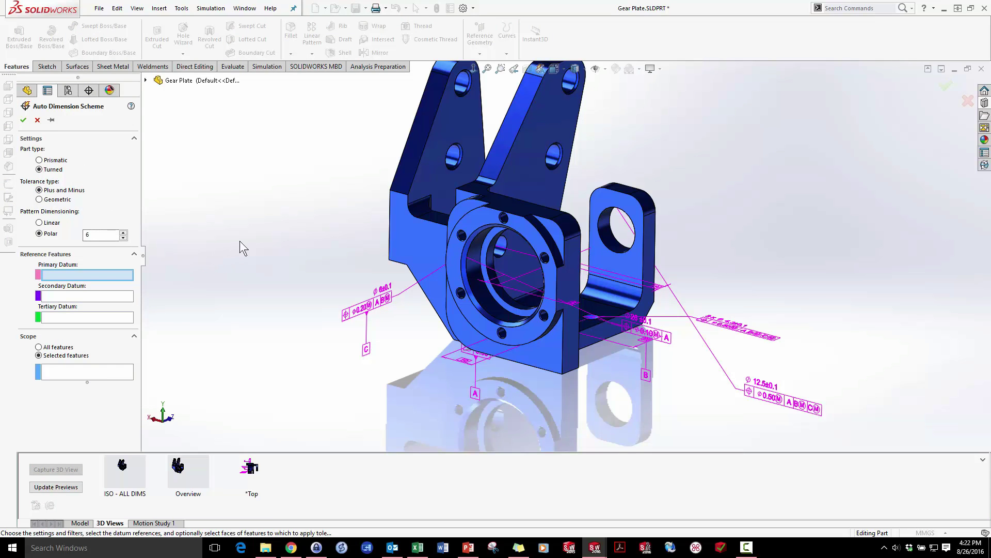
middle_drag(434, 299, 463, 319)
click(480, 305)
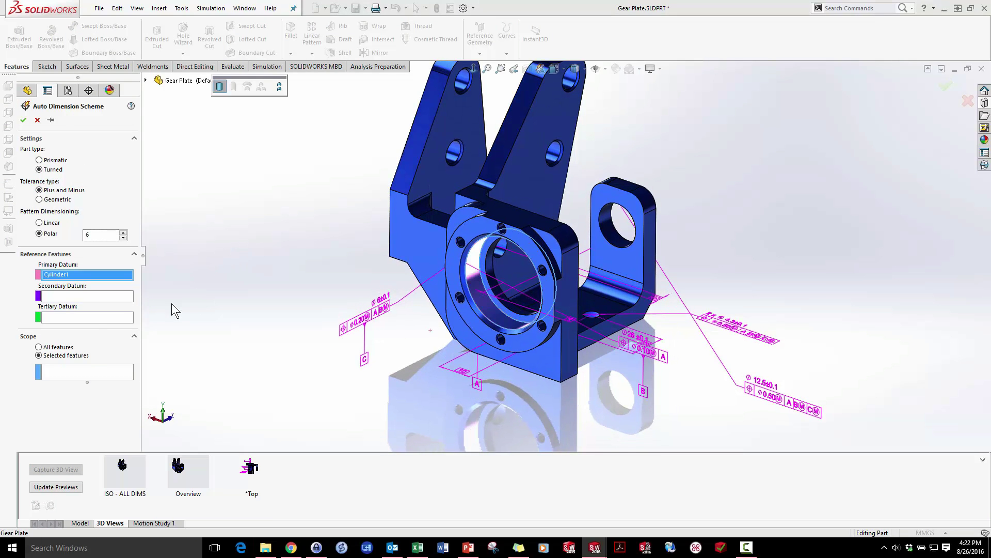
click(93, 372)
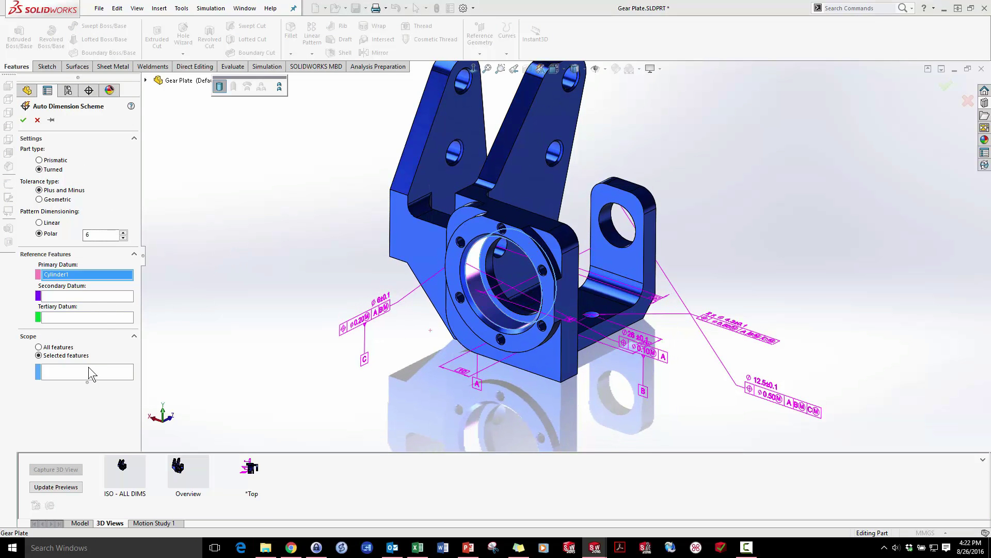
click(504, 235)
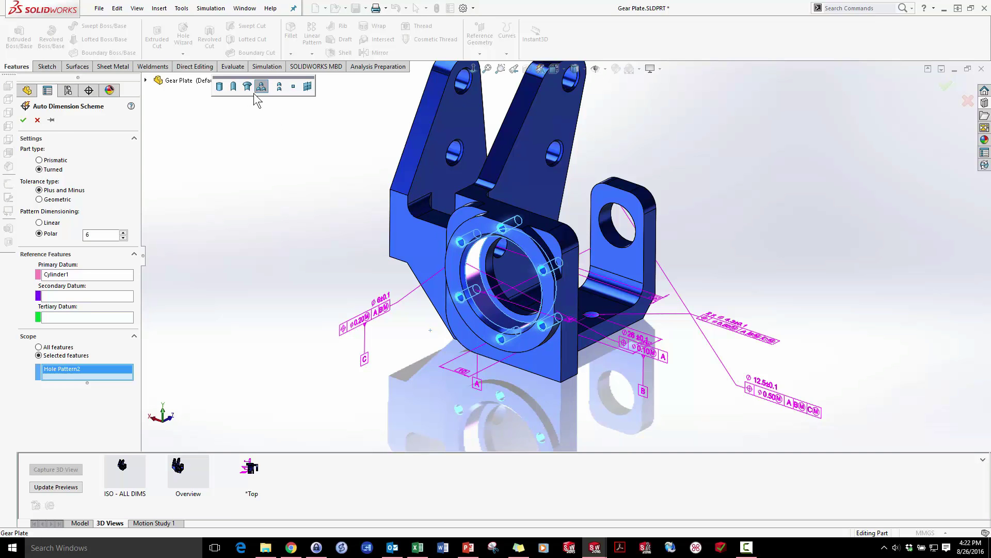
click(23, 120)
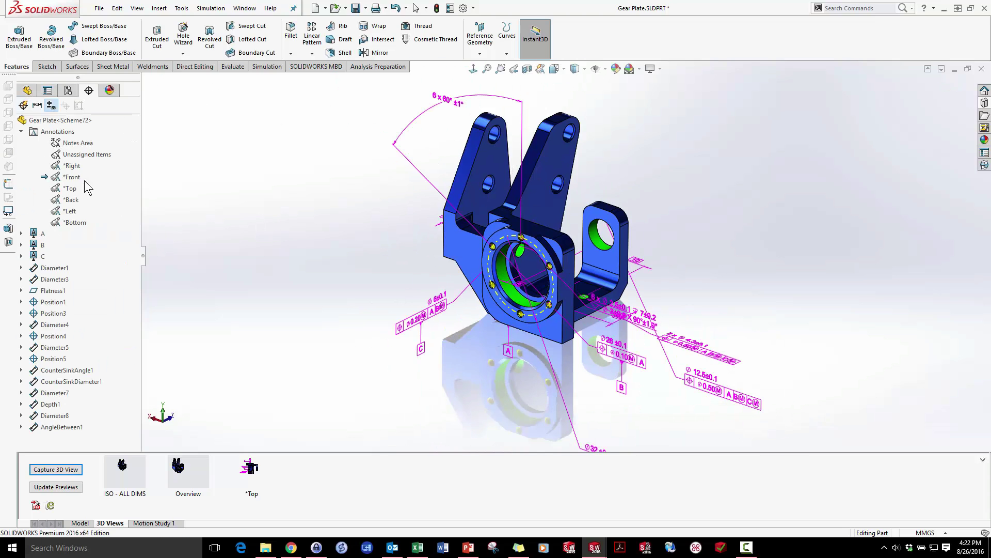
Orient to the *Front annotation view and move the six-hole, Ø26 and Ø12.5 callouts beside the part.
right_click(84, 181)
click(111, 199)
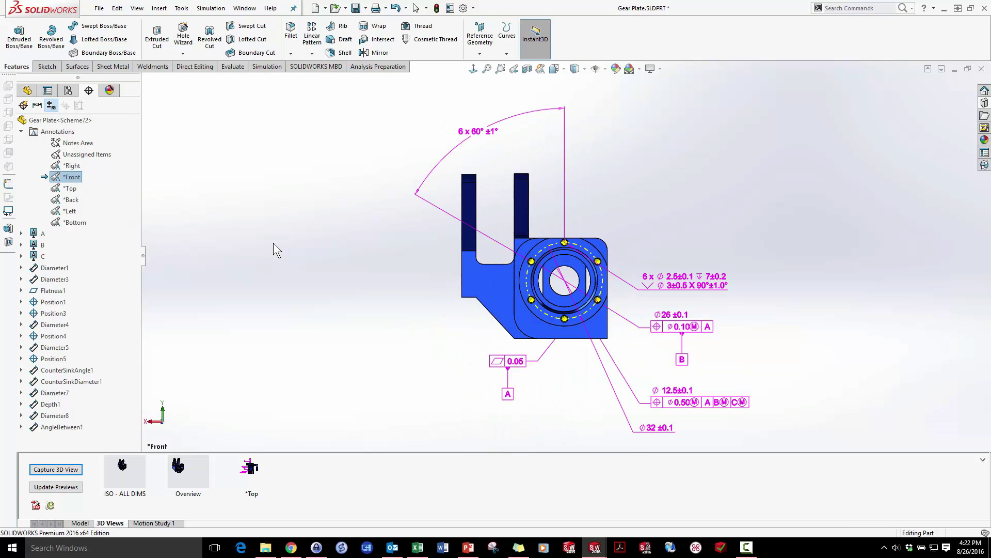
drag(702, 295, 690, 171)
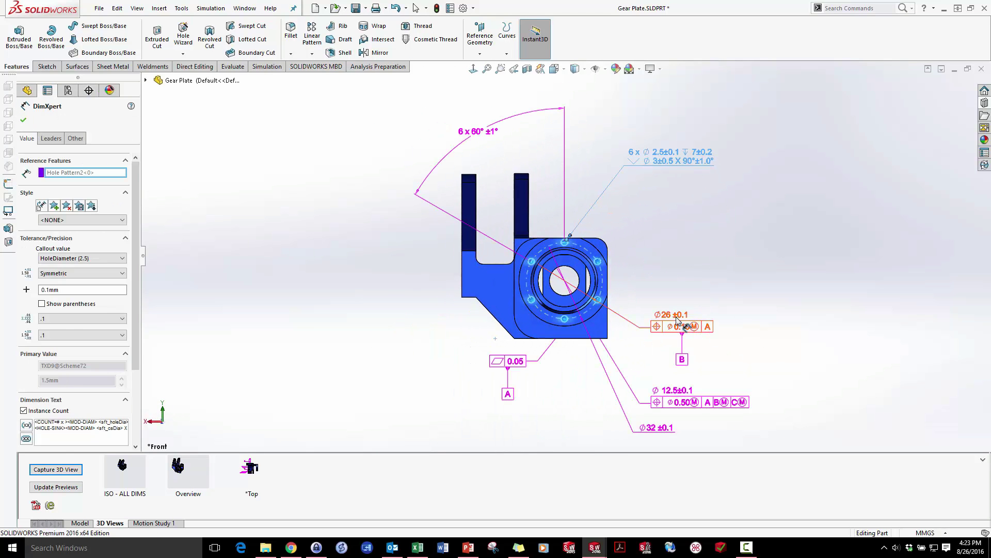
drag(678, 321, 664, 226)
drag(682, 402, 688, 328)
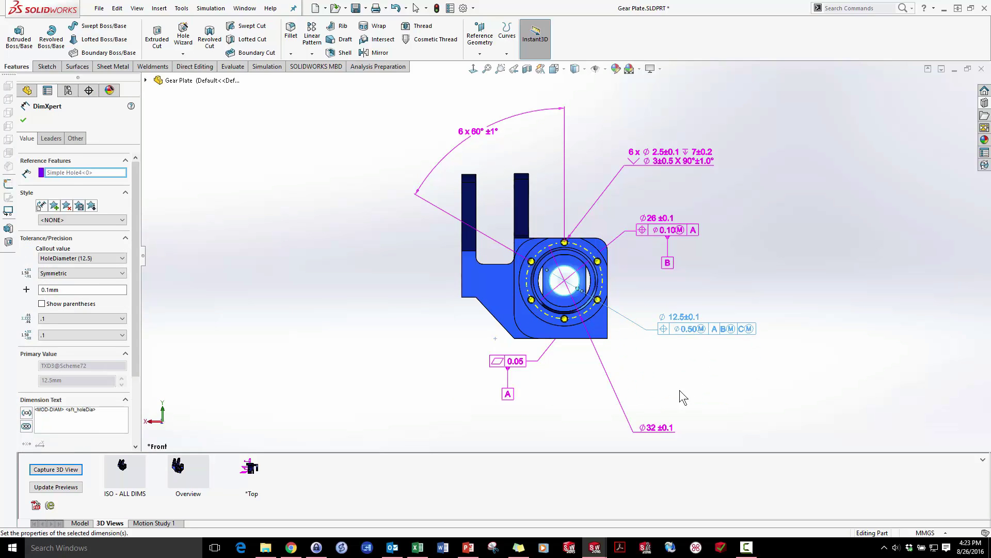
click(217, 394)
Capture a 3D view that excludes Top, Right, Left, Bottom and Back annotation views, keeping only *Front.
click(56, 469)
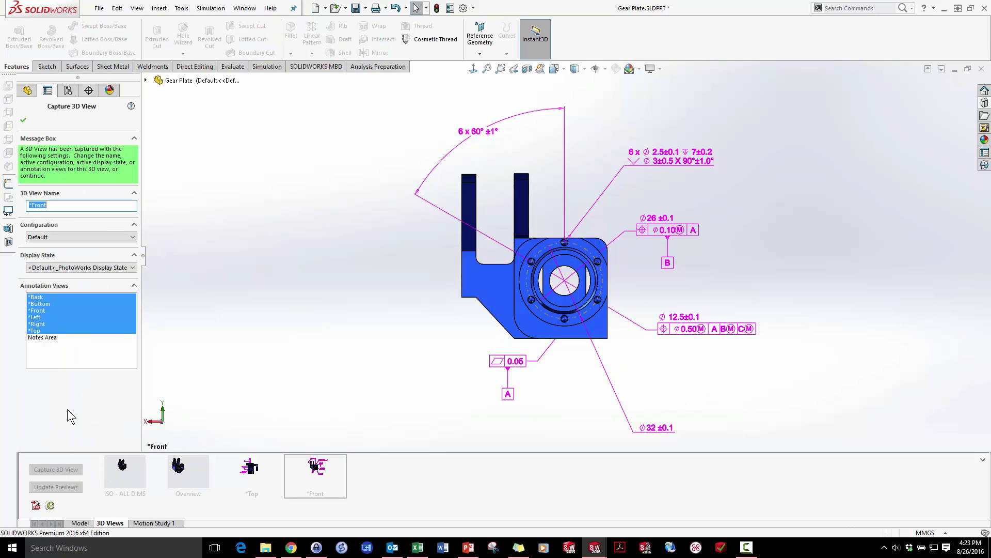
ctrl+click(41, 330)
ctrl+click(41, 324)
ctrl+click(41, 317)
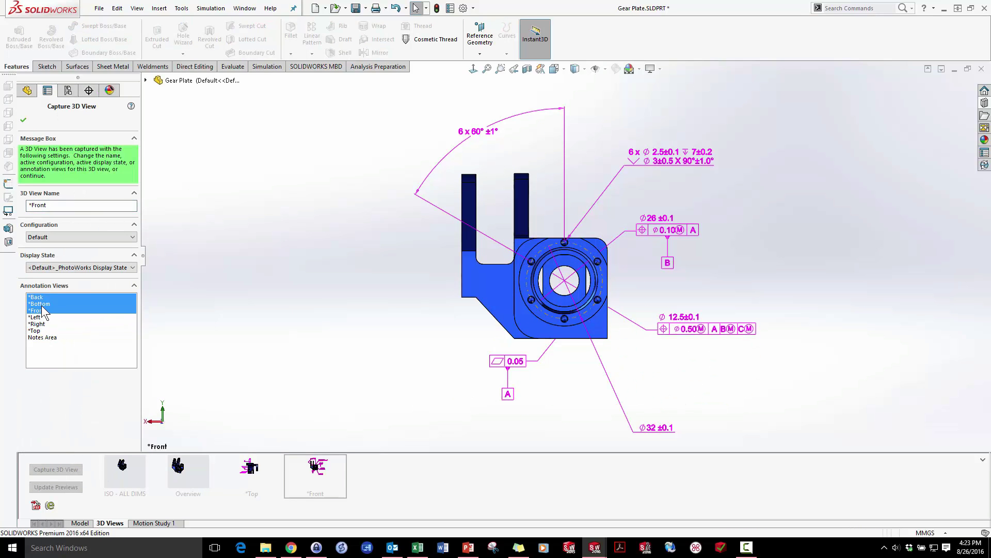
ctrl+click(42, 303)
ctrl+click(42, 297)
right_click(252, 210)
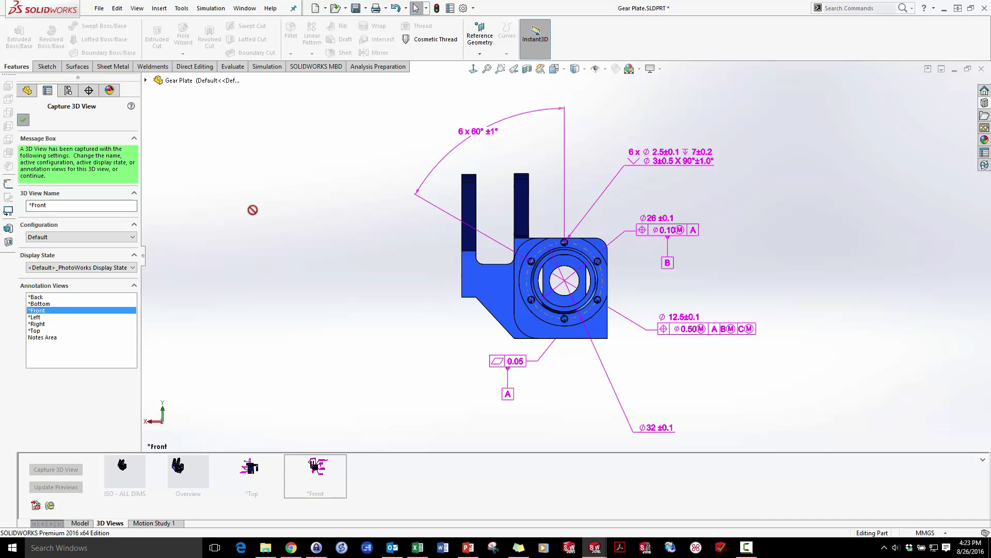